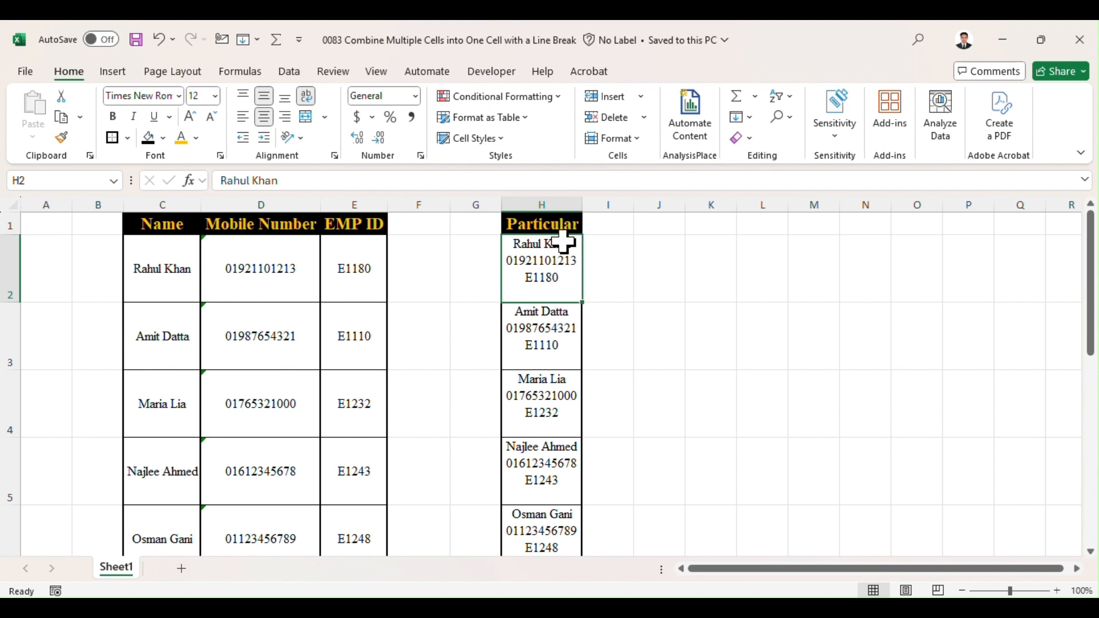
Step: Examine the combined multi-line cells in the Particular column and the first source cell in the Name column
click(554, 343)
click(549, 387)
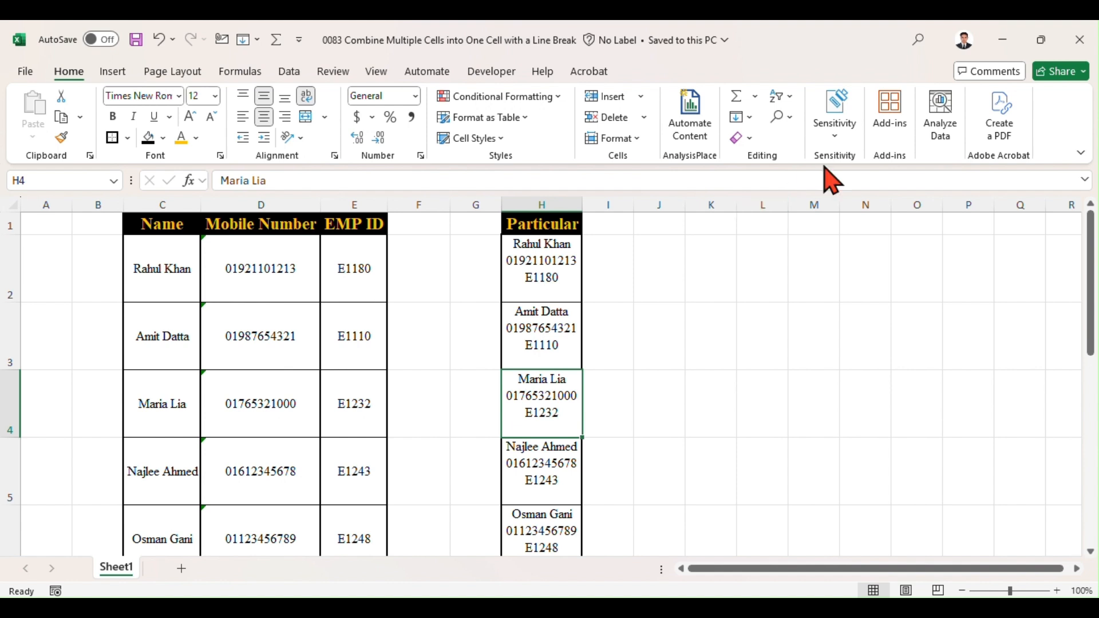
click(556, 264)
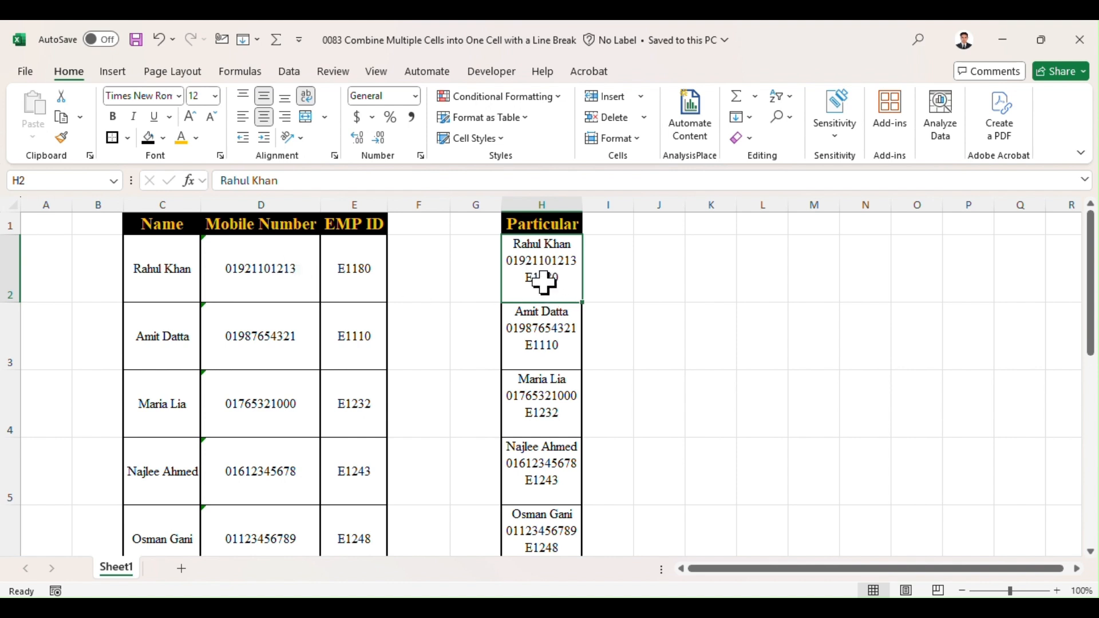
click(547, 329)
click(535, 424)
click(549, 495)
click(551, 554)
click(184, 269)
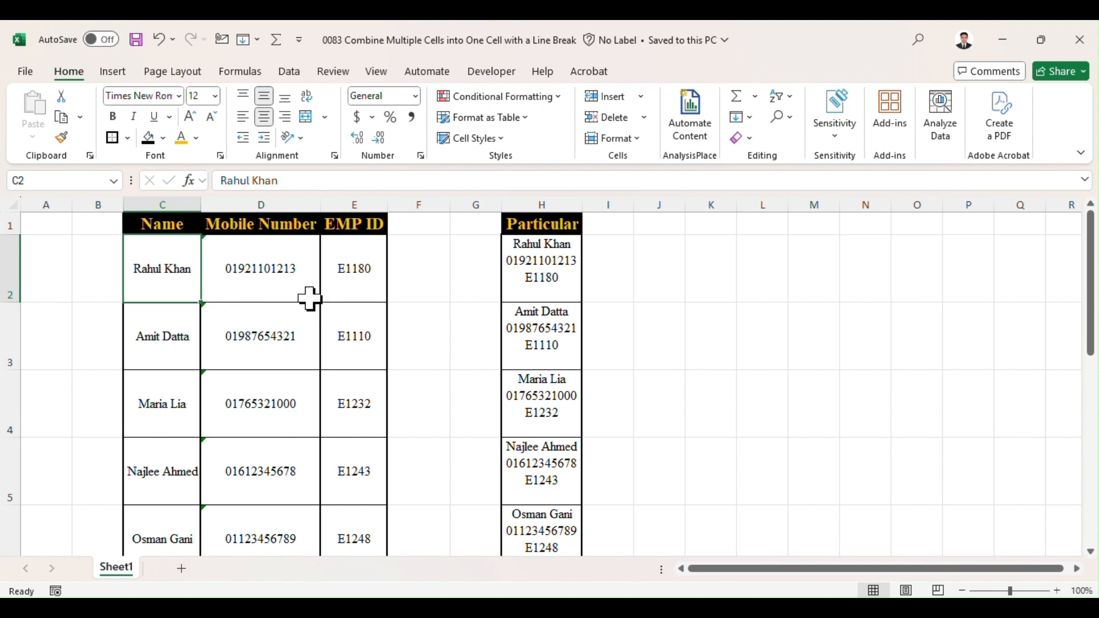
Step: In cell K2, start a CONCATENATE formula with the name cell C2 as its first text argument
click(694, 258)
text(=)
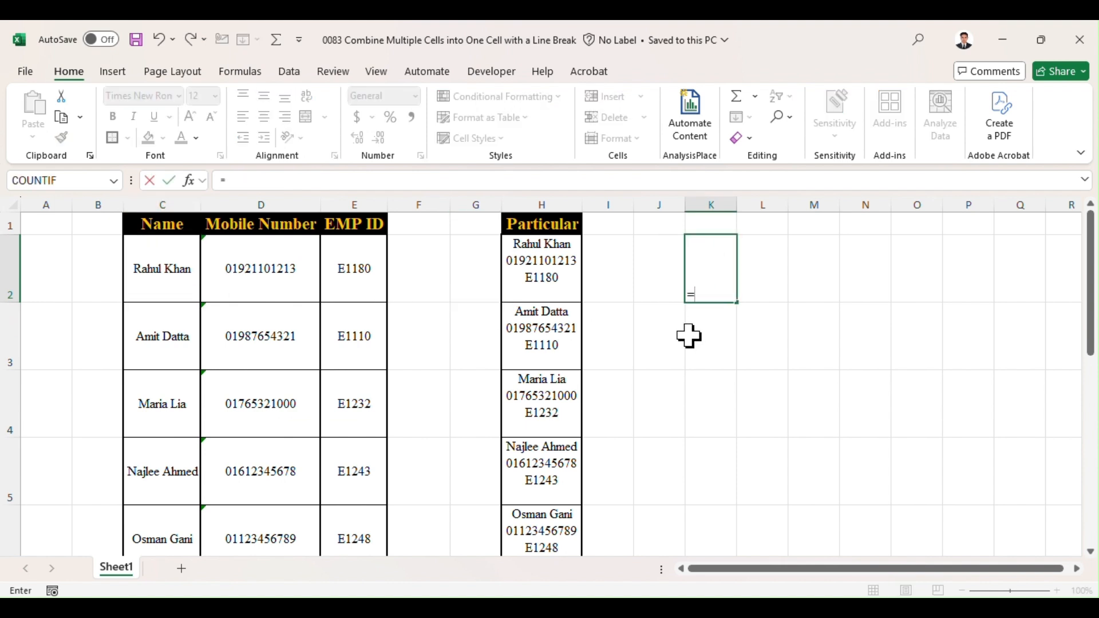
text(c)
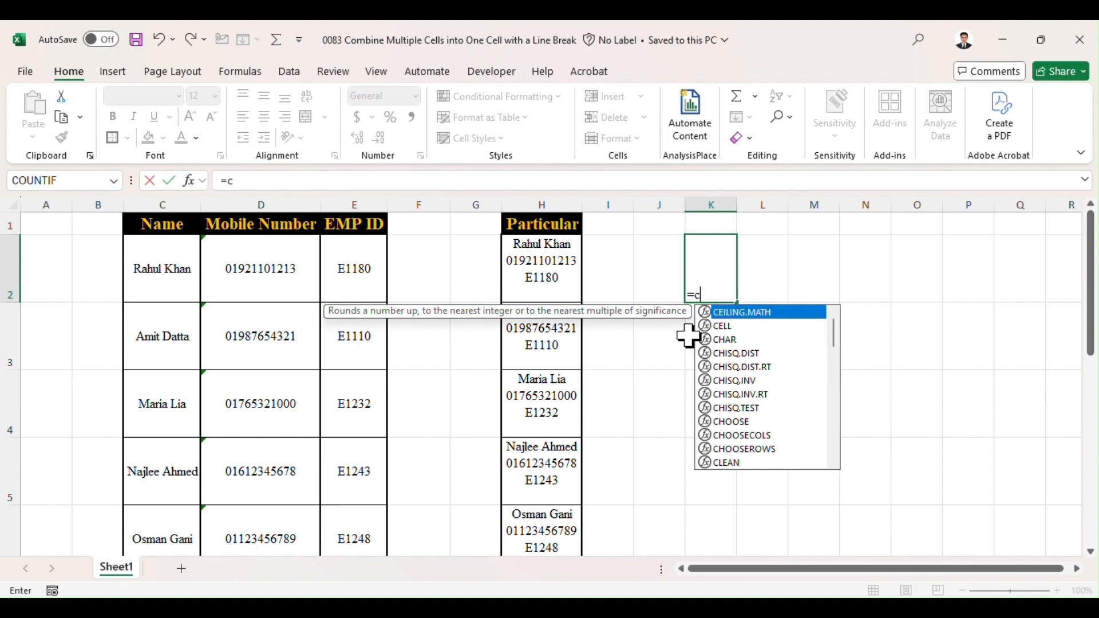
text(on)
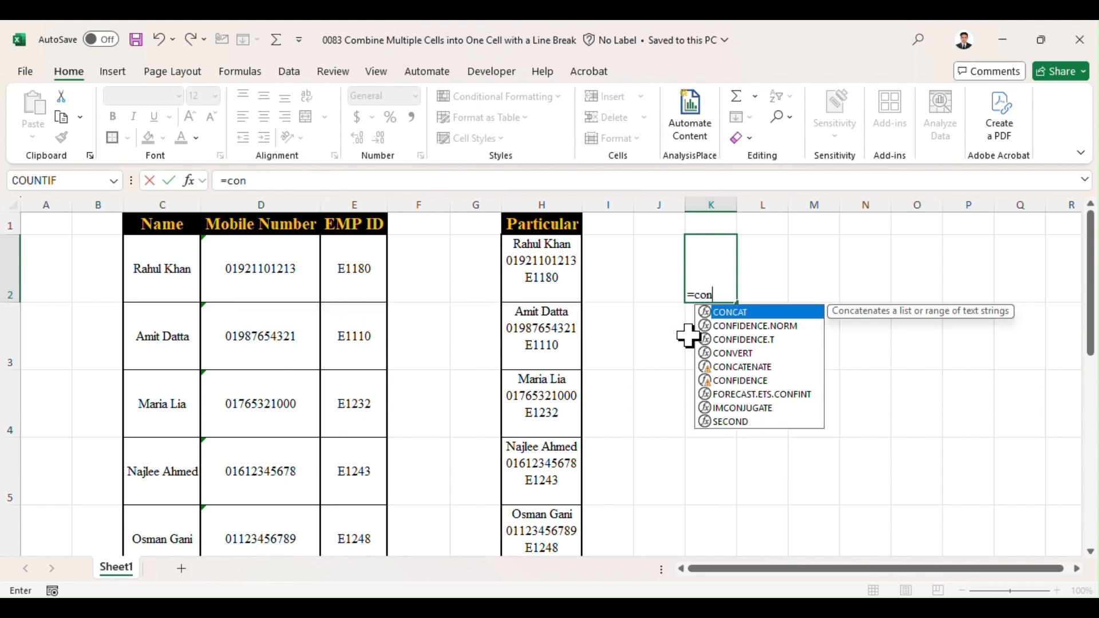
text(c)
key(Down)
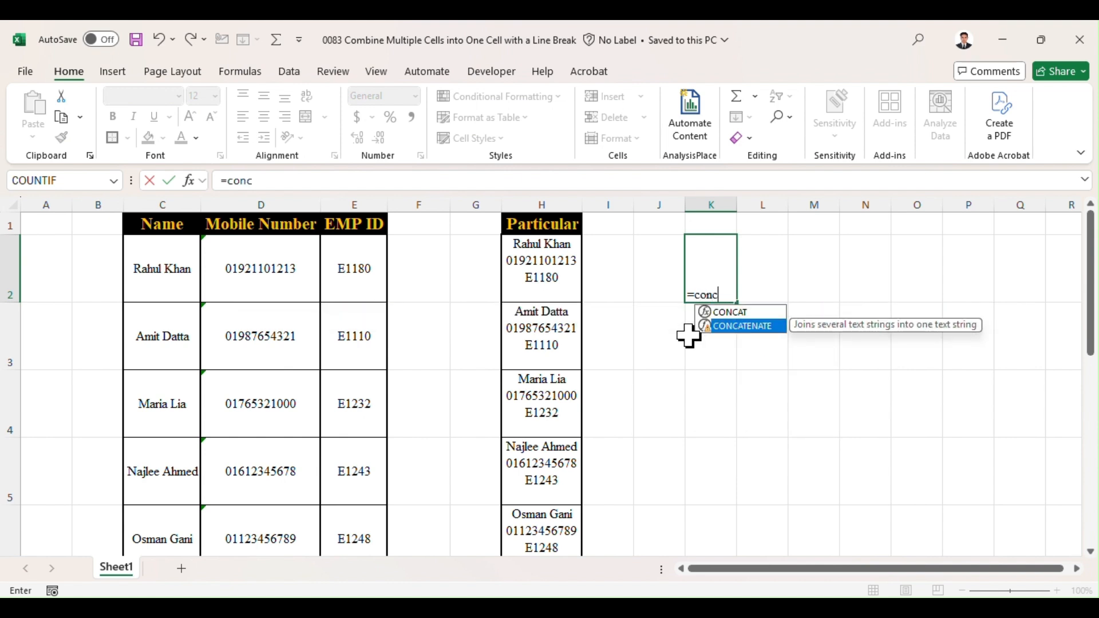
key(Tab)
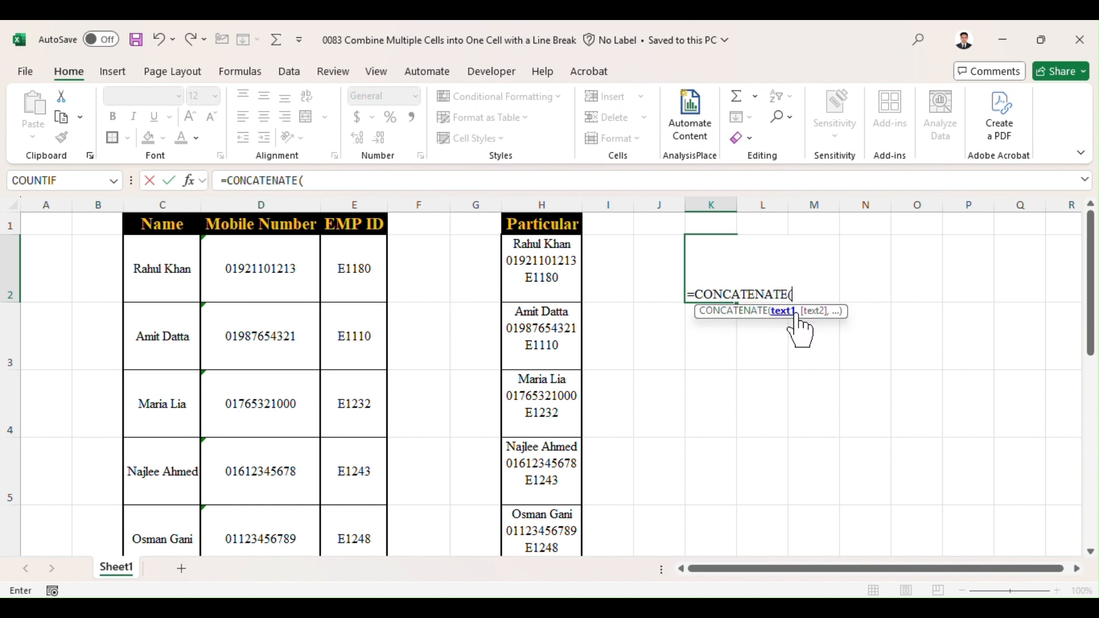
click(177, 272)
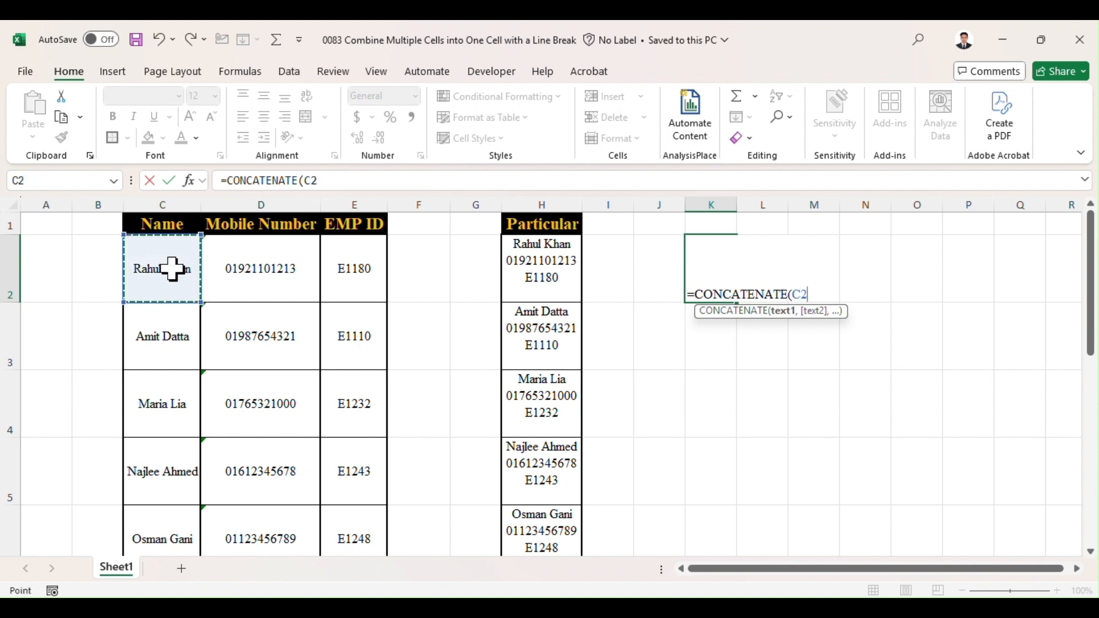
text(,)
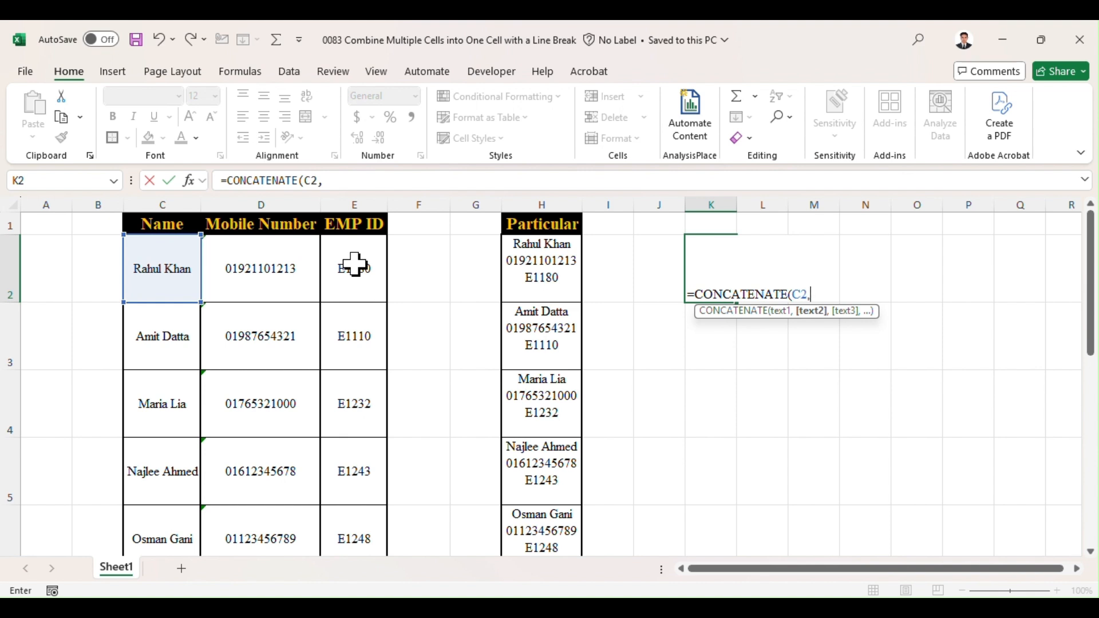
Step: Add CHAR(10) as the formula's second argument to insert a line break after the name
text(ch)
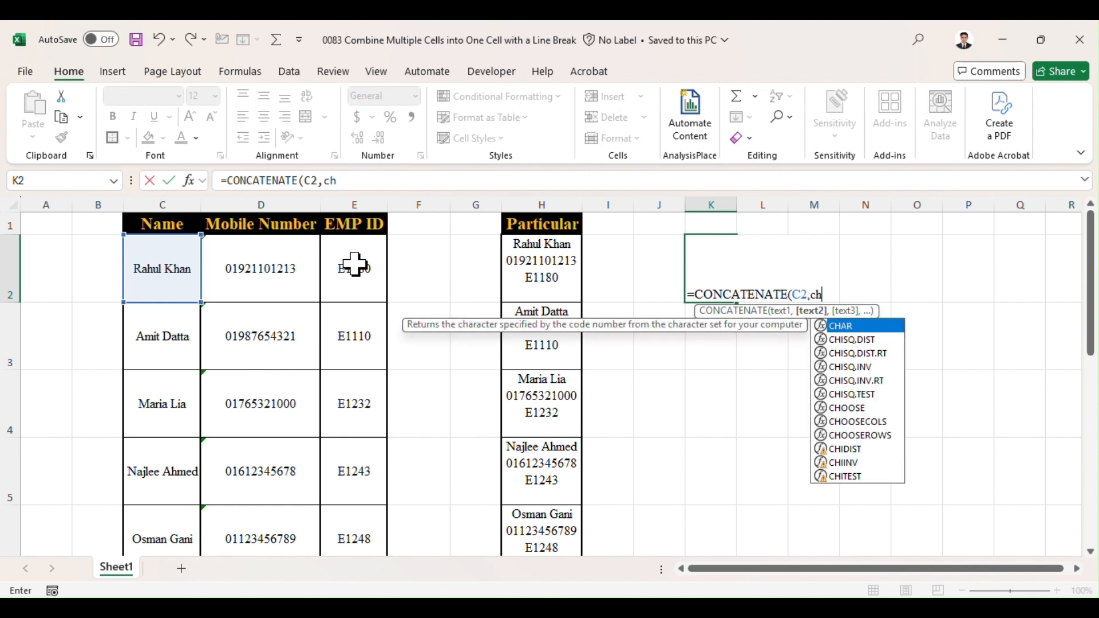
text(a)
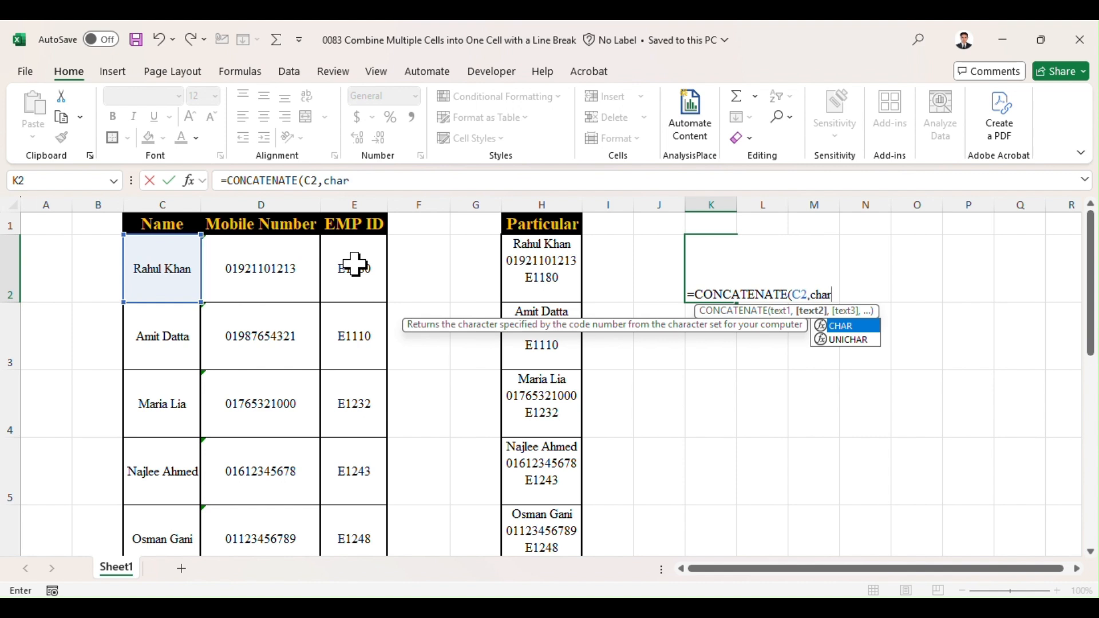
text(r)
key(Tab)
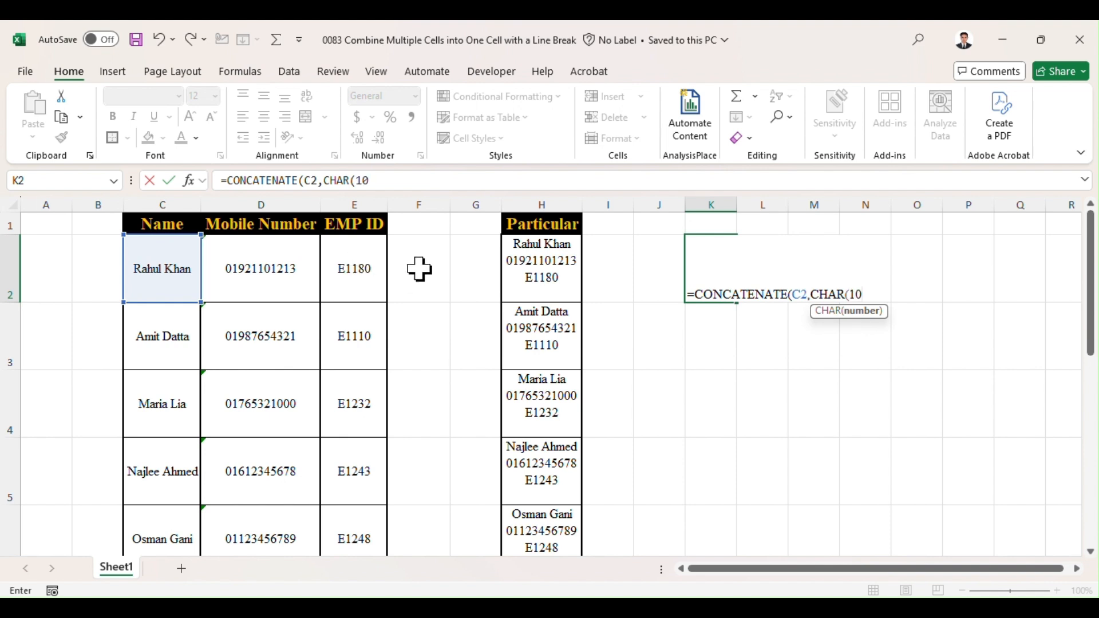
text(10))
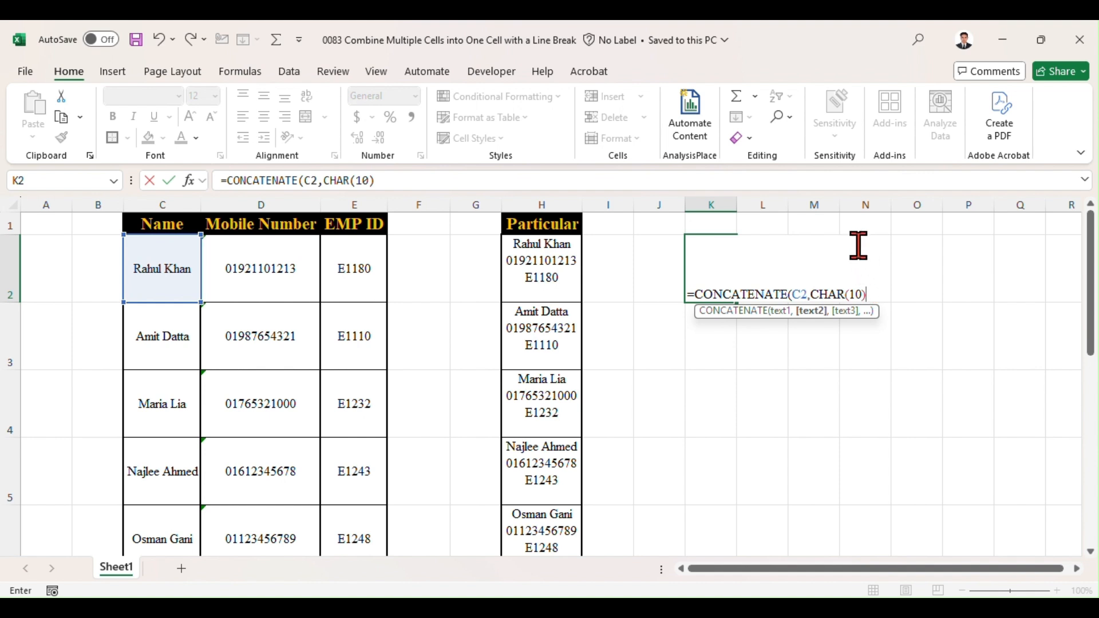
text(,)
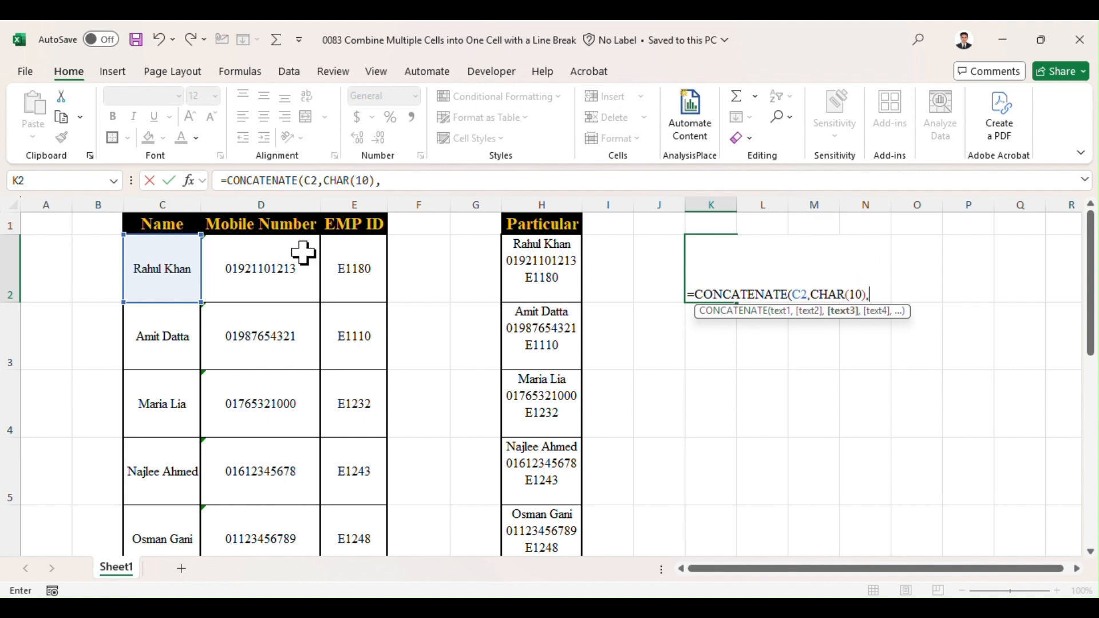
Step: Add the mobile number cell D2 to the formula, followed by another CHAR(10) line break
click(289, 271)
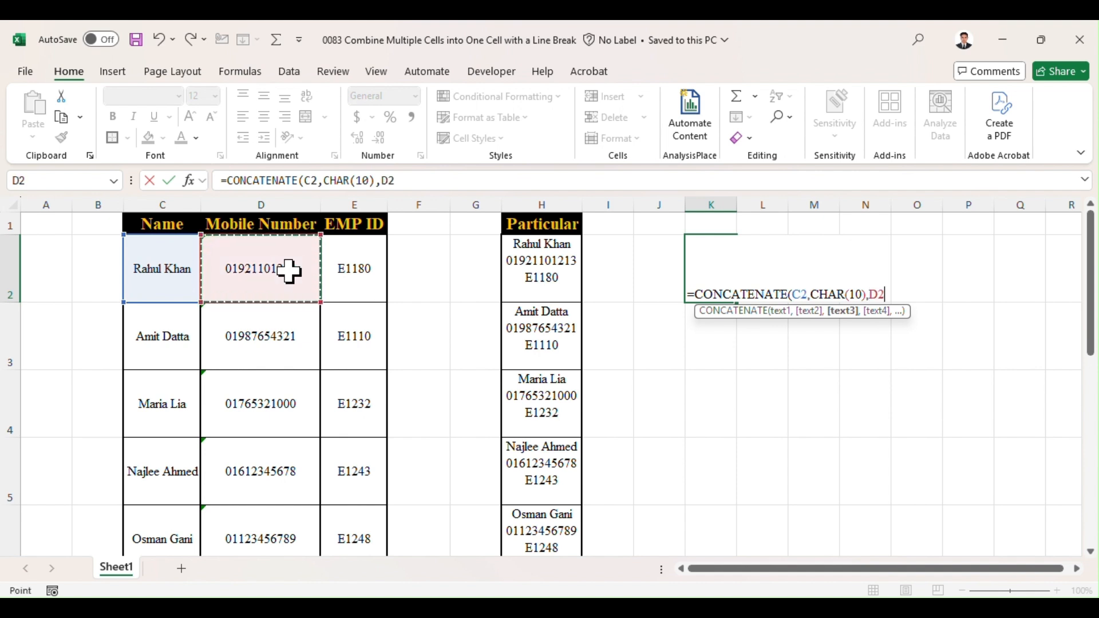
text(,)
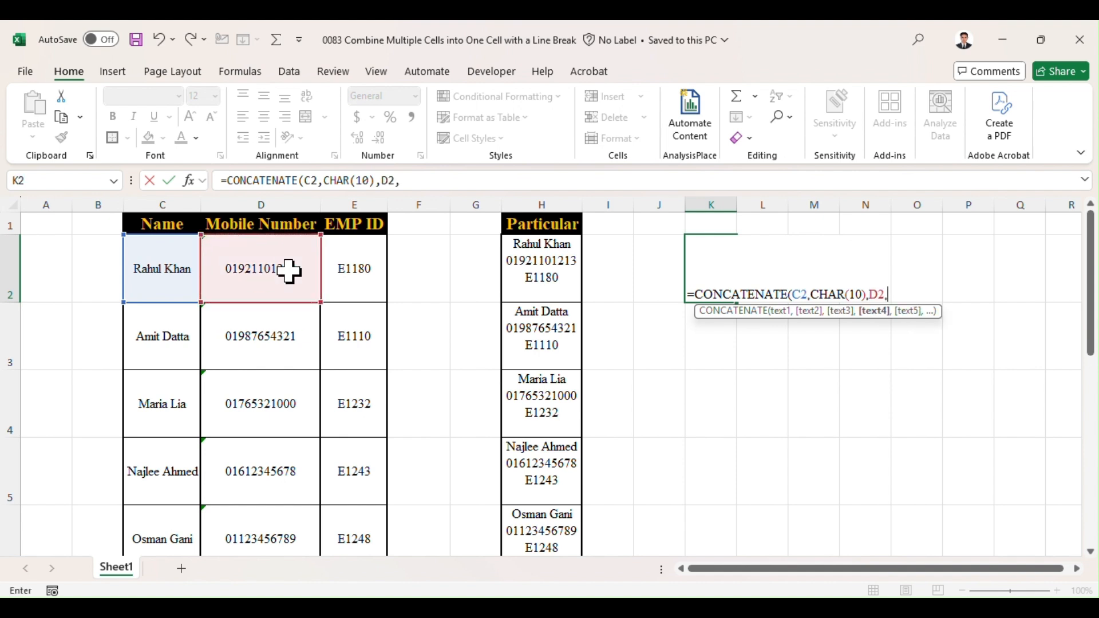
text(char)
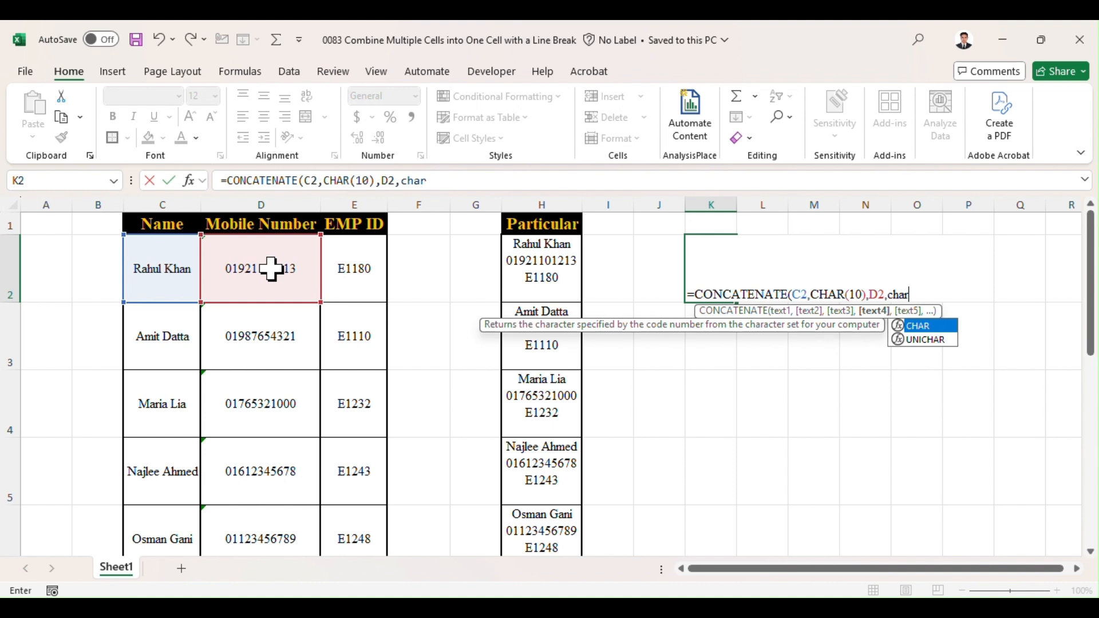
key(Tab)
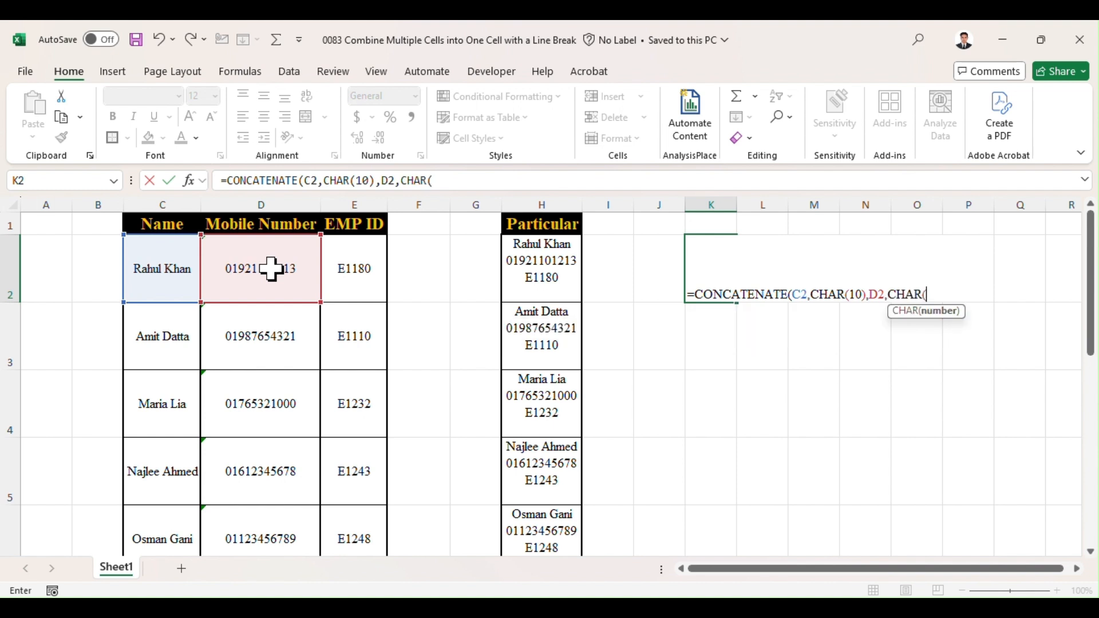
text(10))
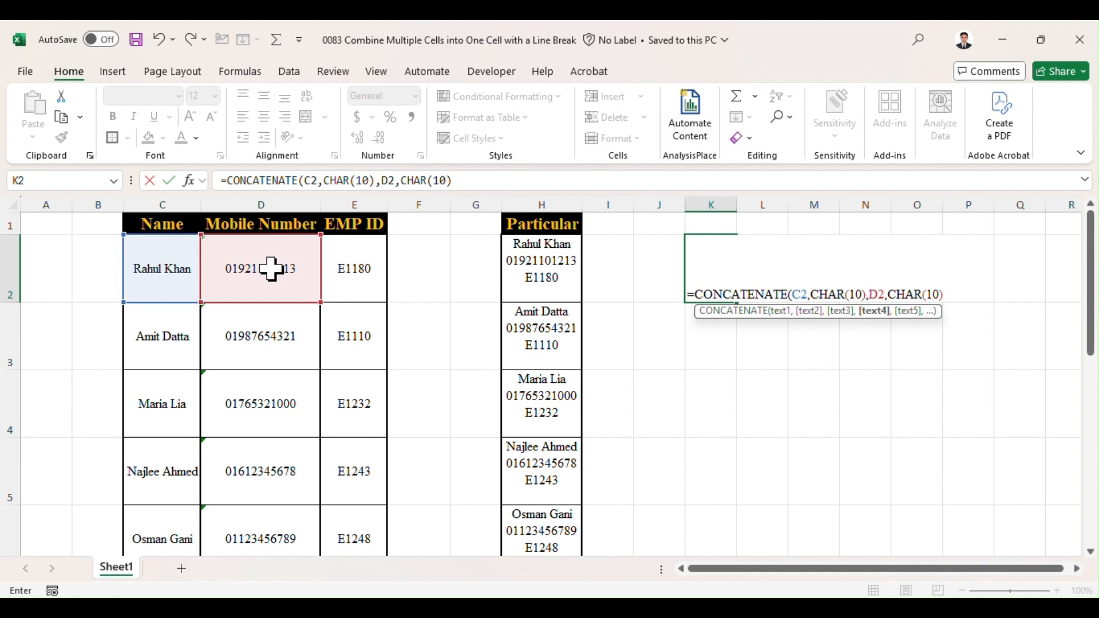
text(,)
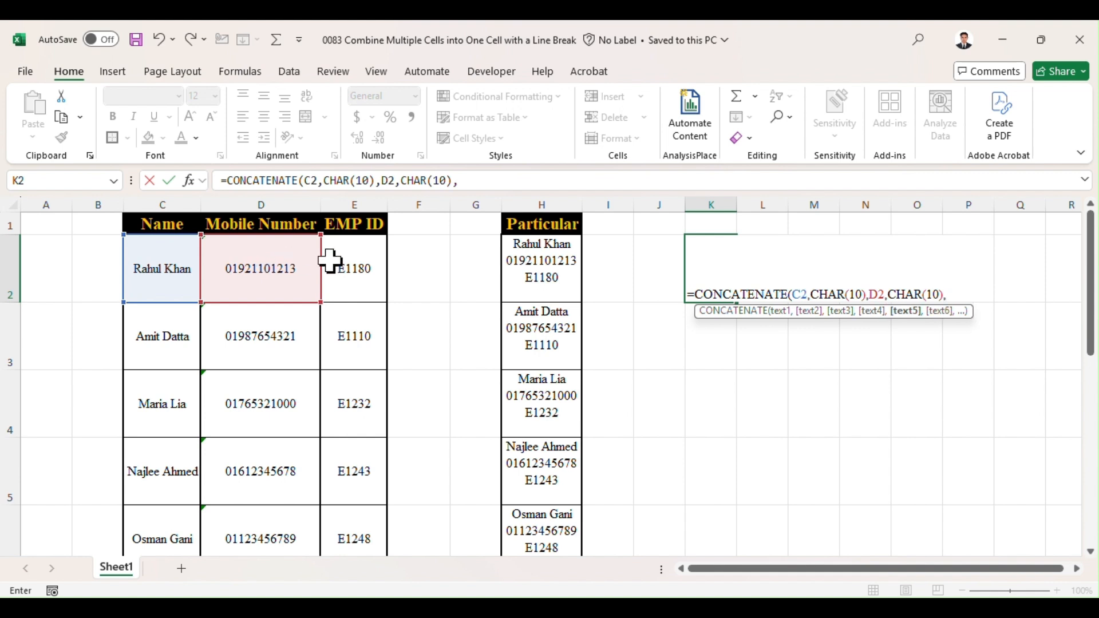
Step: Add the EMP ID cell E2 as the last argument and complete the CONCATENATE formula
click(359, 277)
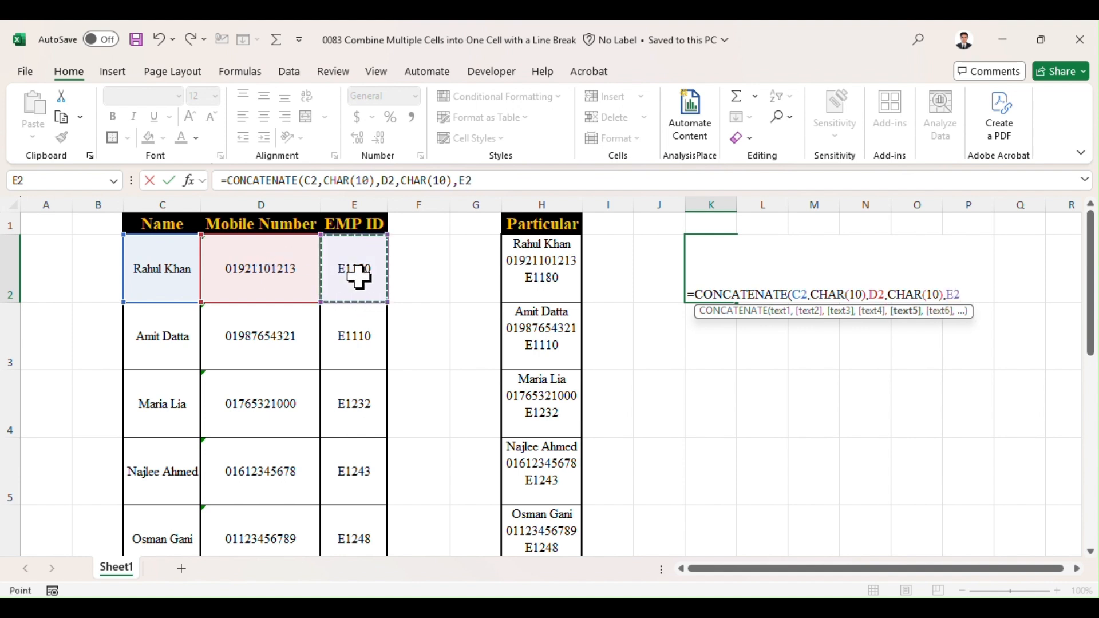
text())
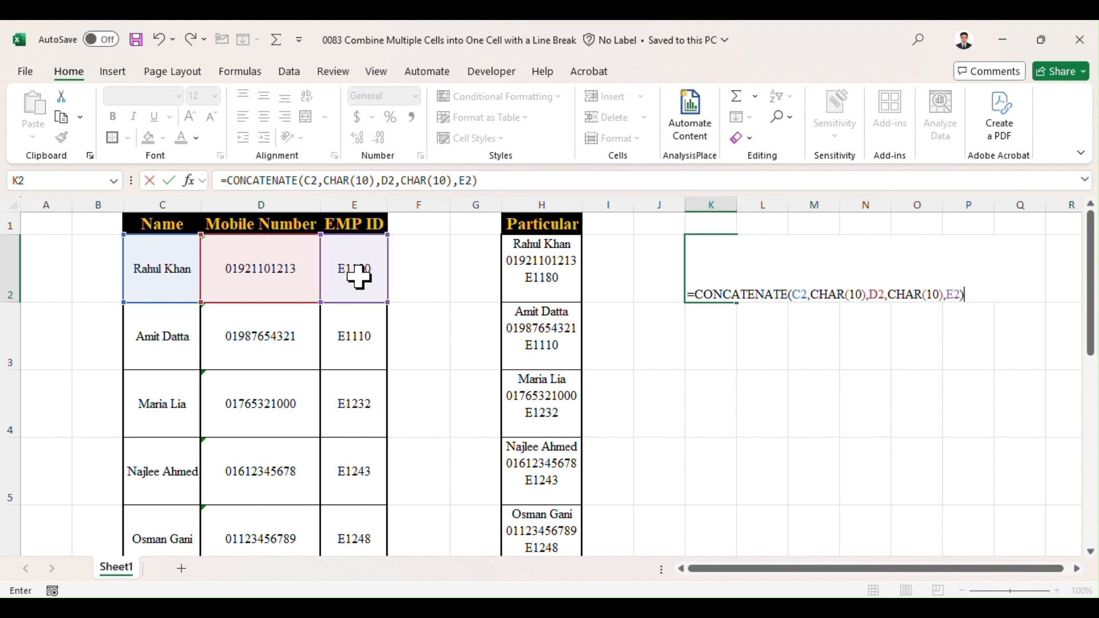
key(Return)
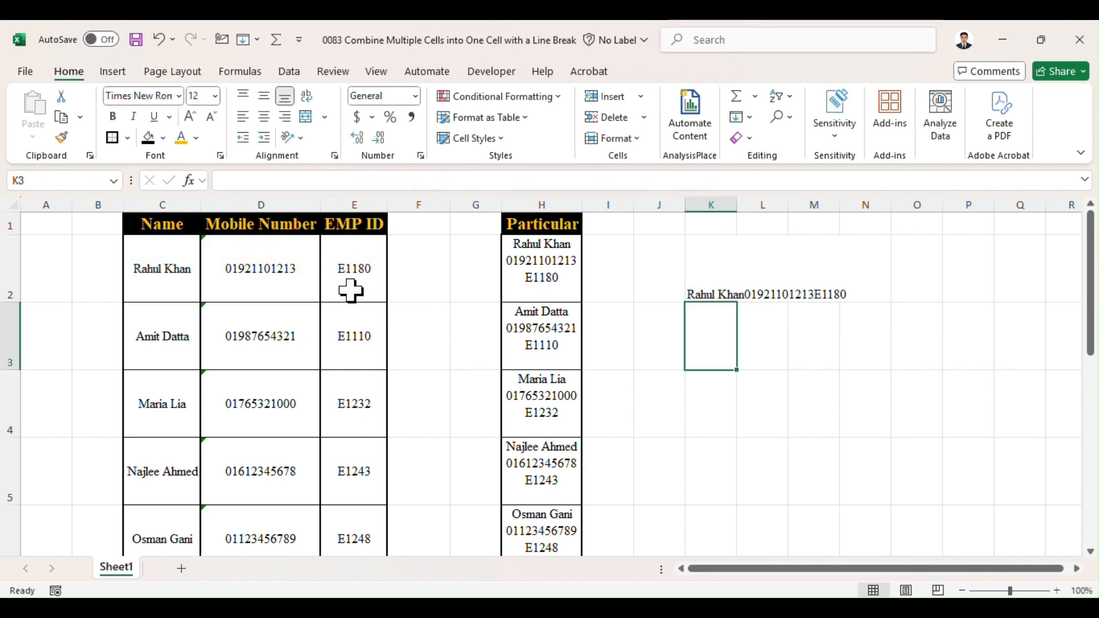
Step: Turn on Wrap Text for K2 and widen column K so each item fits on one line
click(704, 269)
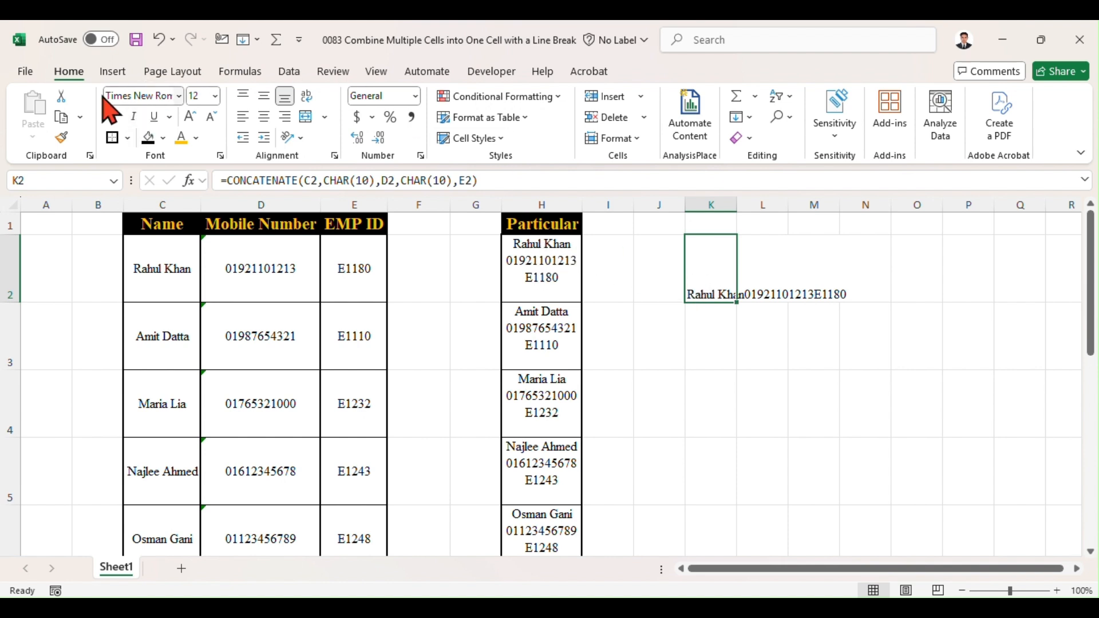
click(308, 96)
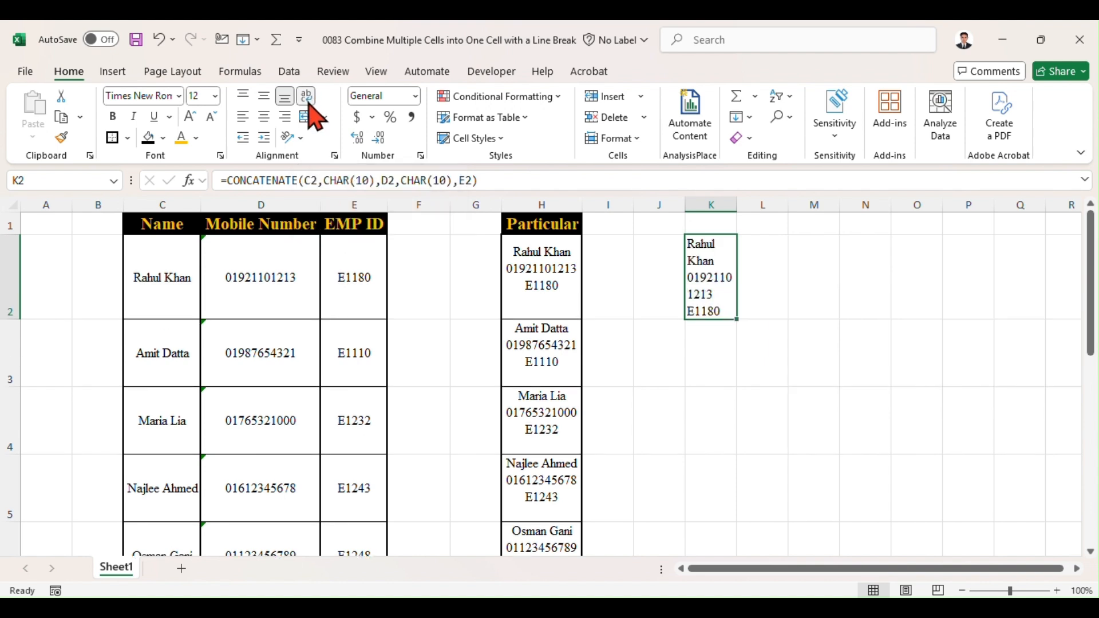
drag(738, 203, 782, 204)
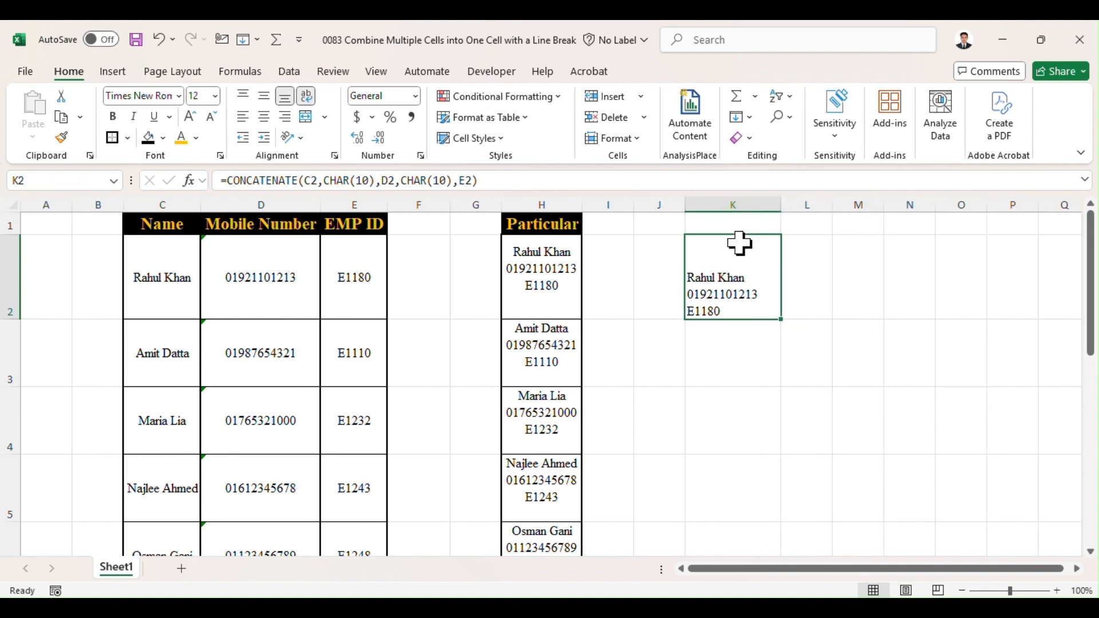
Step: Center the contents of K2 horizontally and vertically, and fill the formula down to K9
click(267, 118)
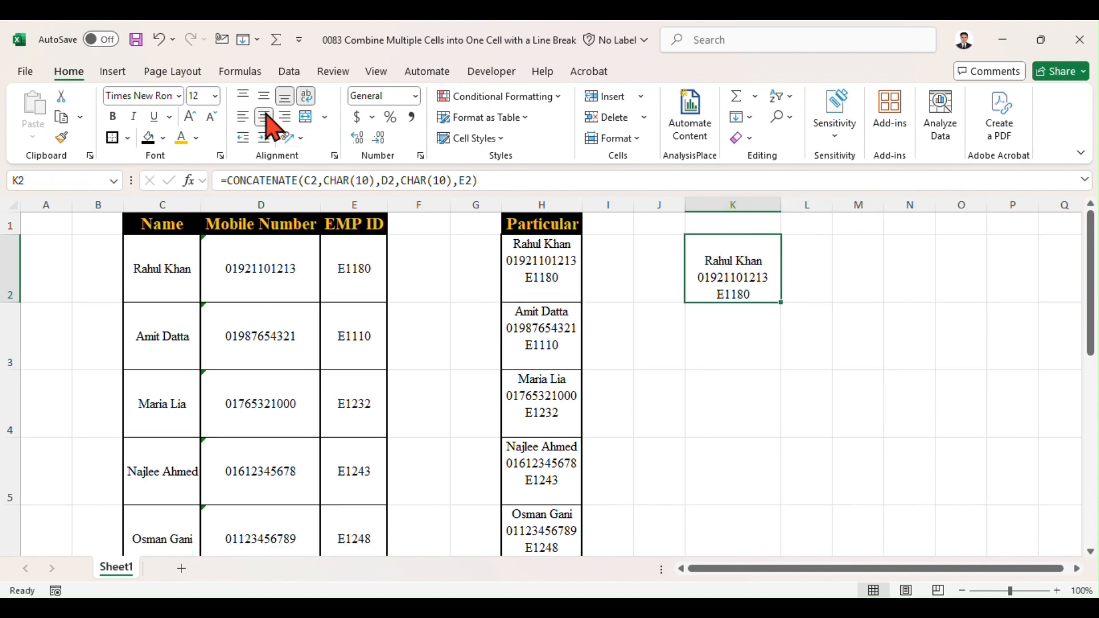
click(264, 96)
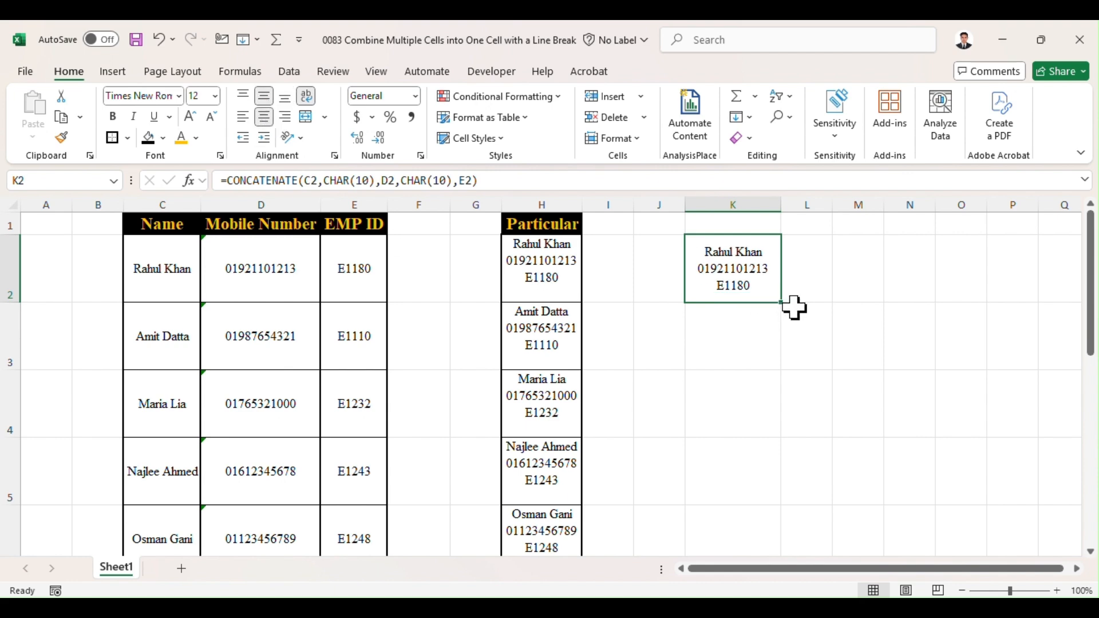
drag(782, 302, 756, 525)
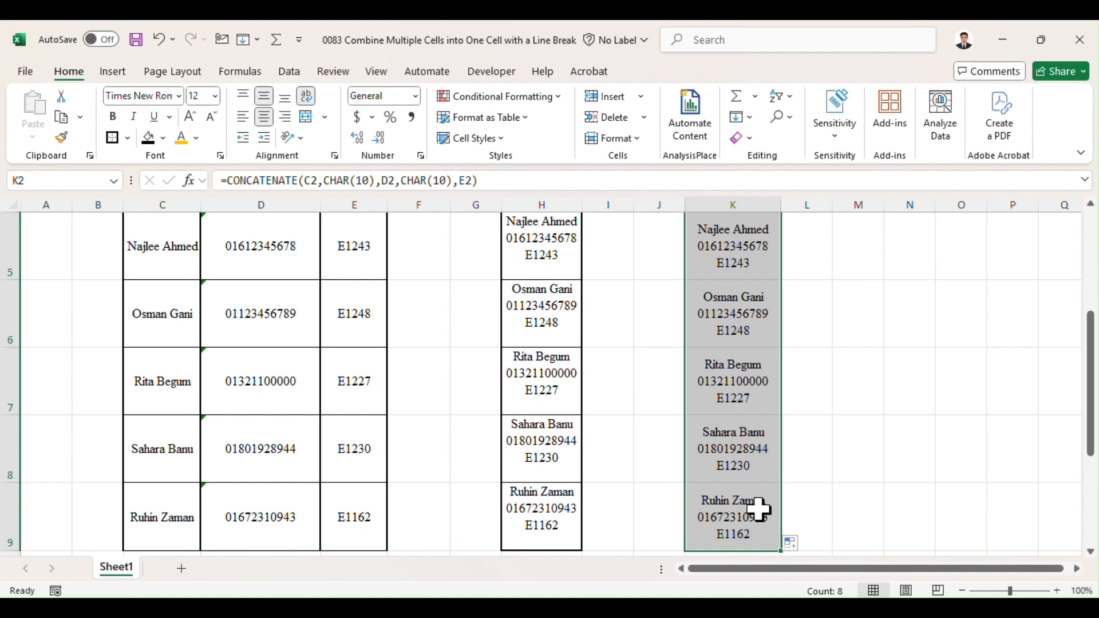
Step: Compare the source entries in rows 7 and 3 with their combined results in column K
drag(160, 393, 712, 385)
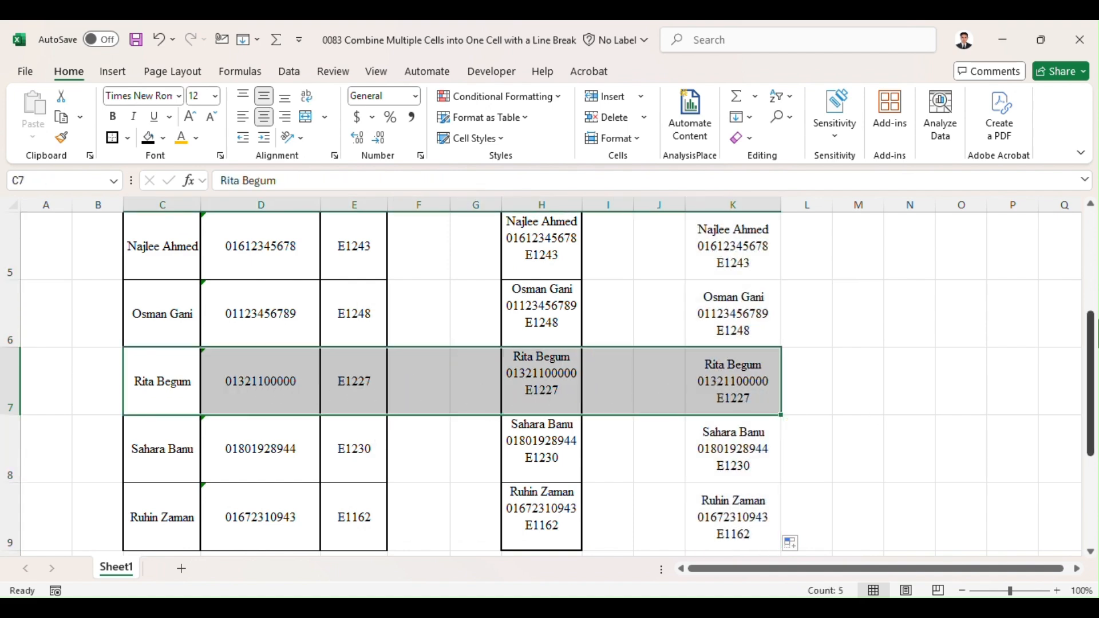
drag(1087, 355, 1089, 258)
drag(162, 339, 731, 355)
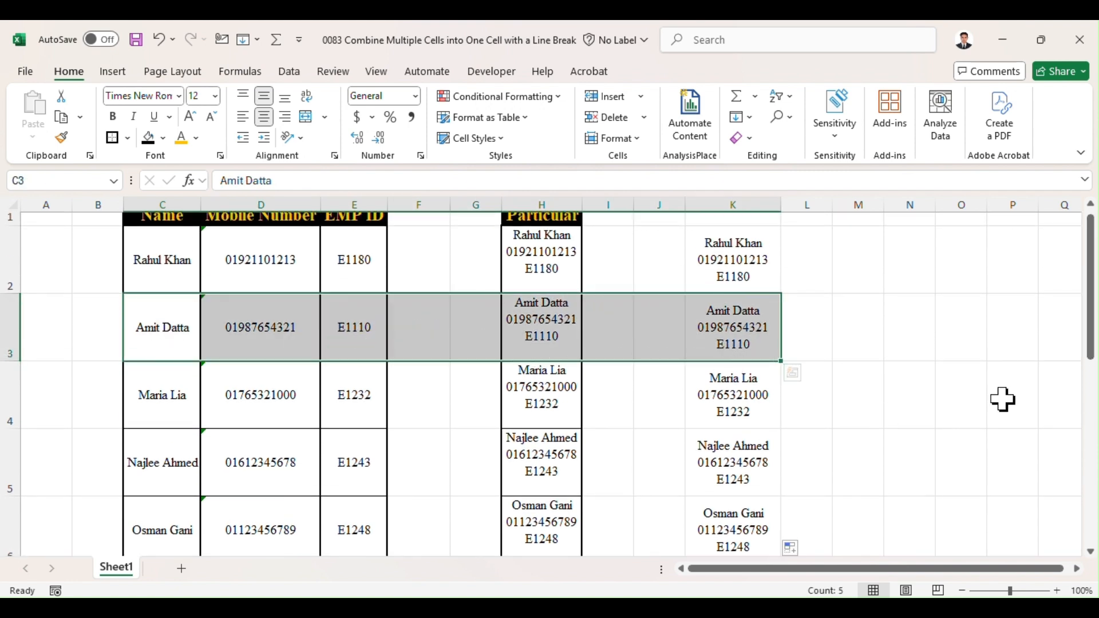
drag(1090, 319, 1090, 307)
click(802, 350)
Step: Apply All Borders to the combined results in K2:K9
drag(742, 289, 744, 464)
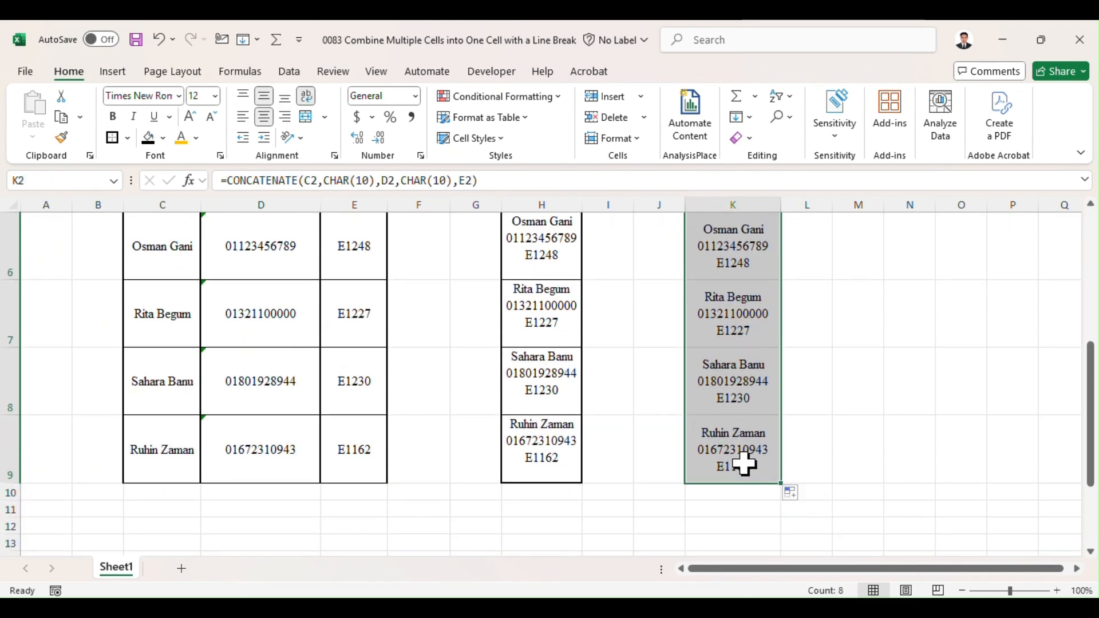
click(127, 138)
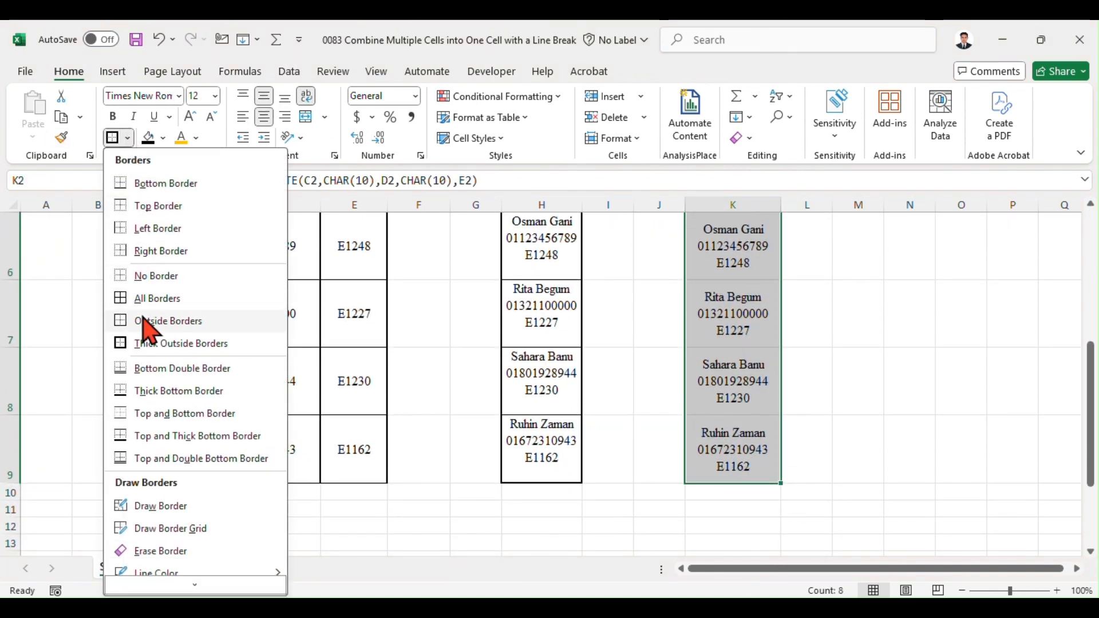
click(152, 298)
scroll(1018, 333, up, 2)
drag(1092, 294, 1092, 295)
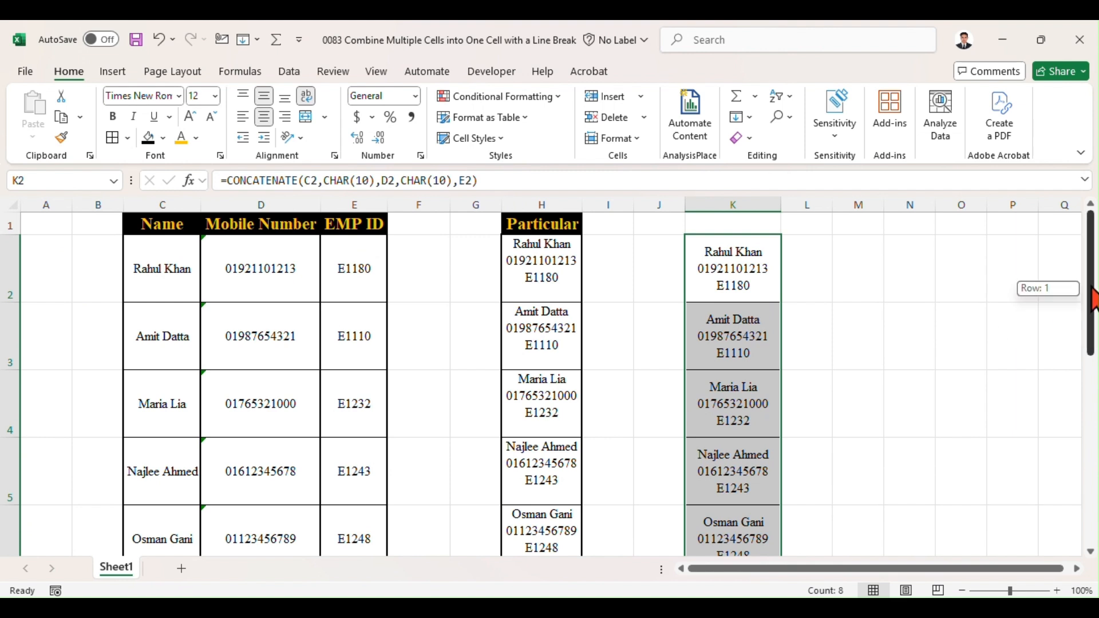
Step: Copy the combined results in K2:K9 and add a new worksheet for them
click(903, 287)
drag(172, 255, 331, 269)
click(766, 270)
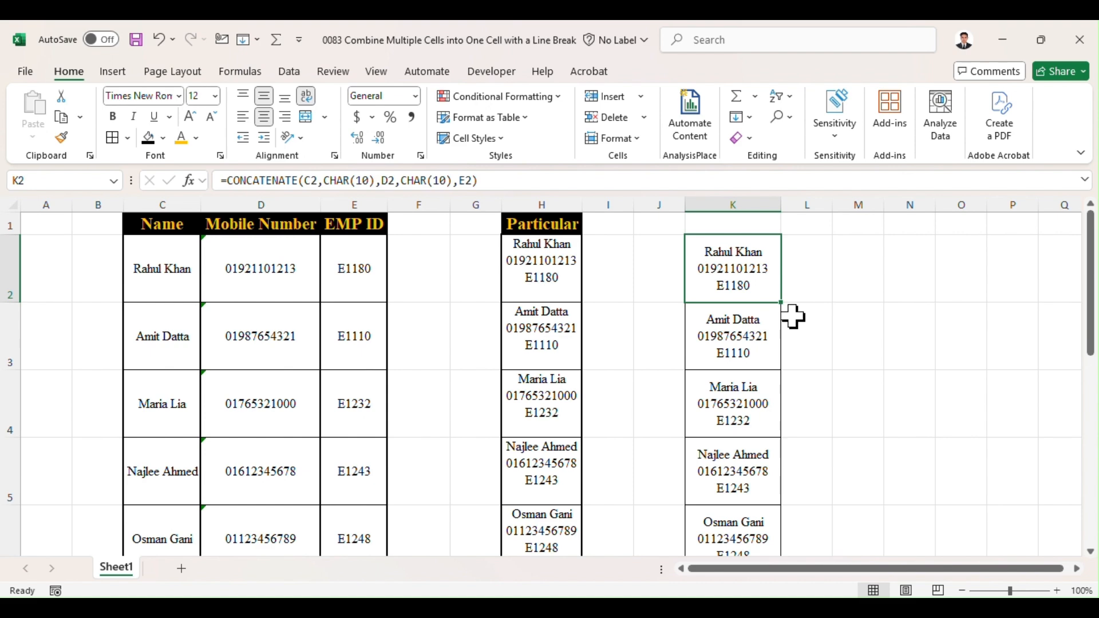
key(ctrl+shift+Down)
key(ctrl+c)
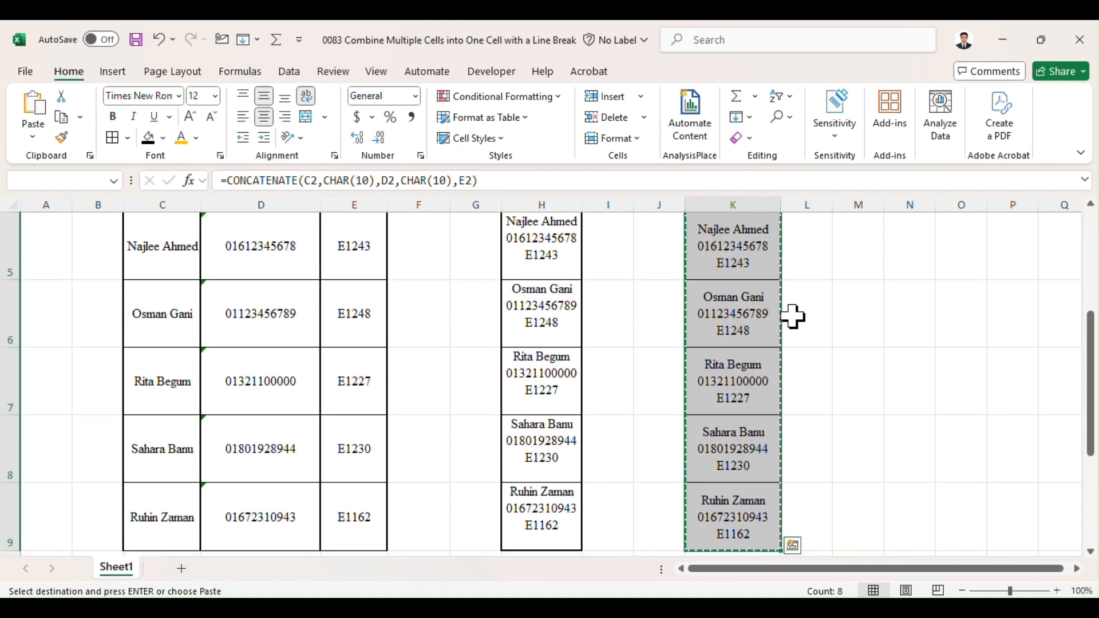
click(183, 570)
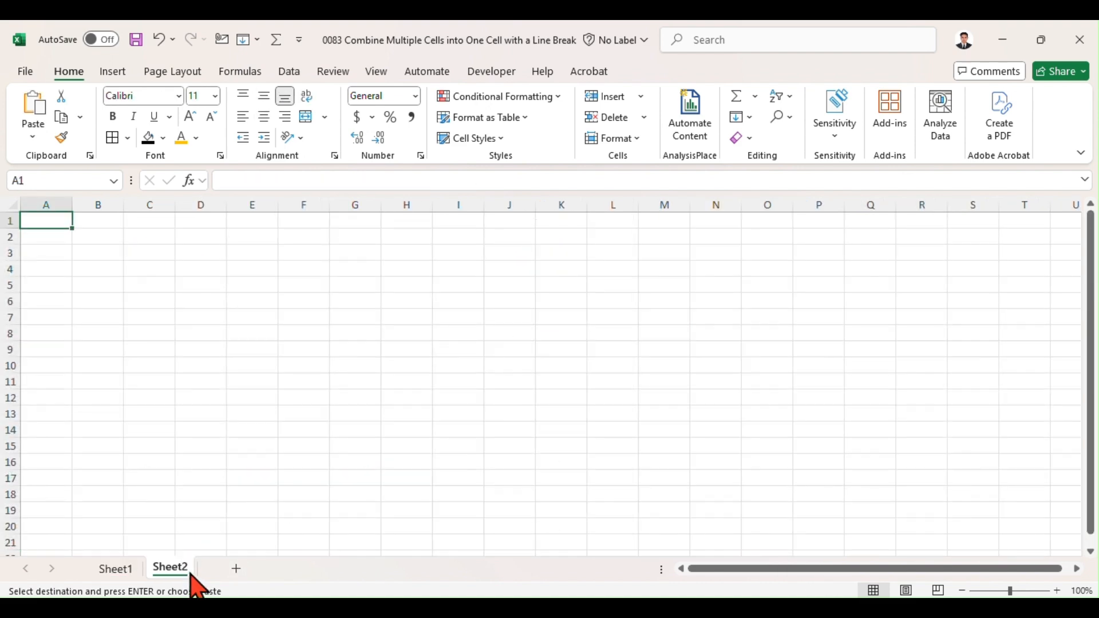
Step: Paste the copied results at C3 of the new sheet as values only, using Paste Special
click(133, 254)
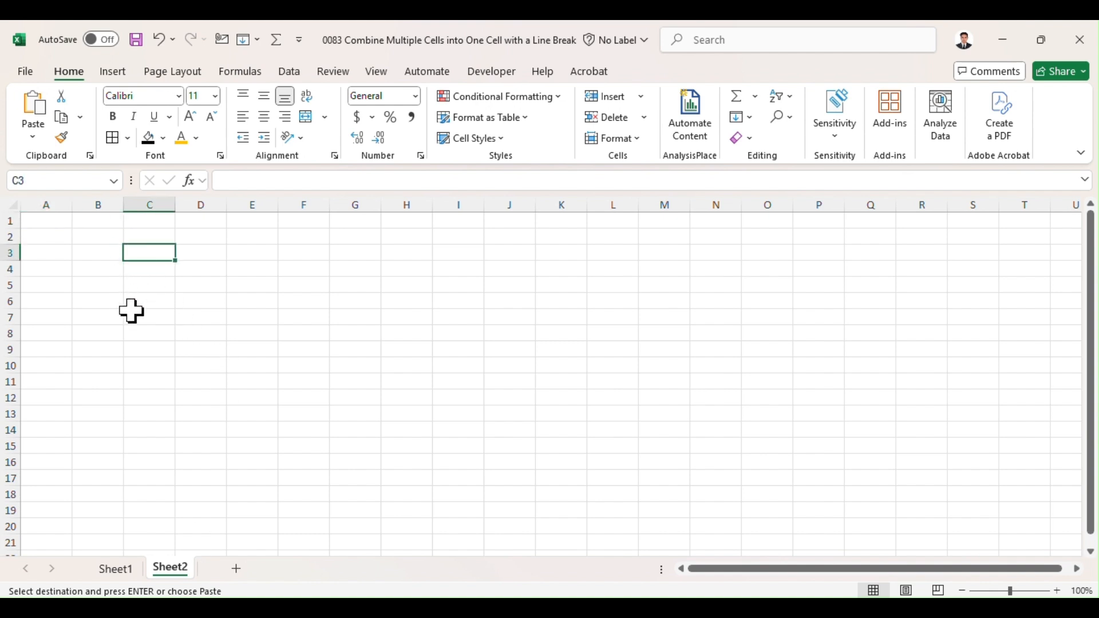
right_click(148, 254)
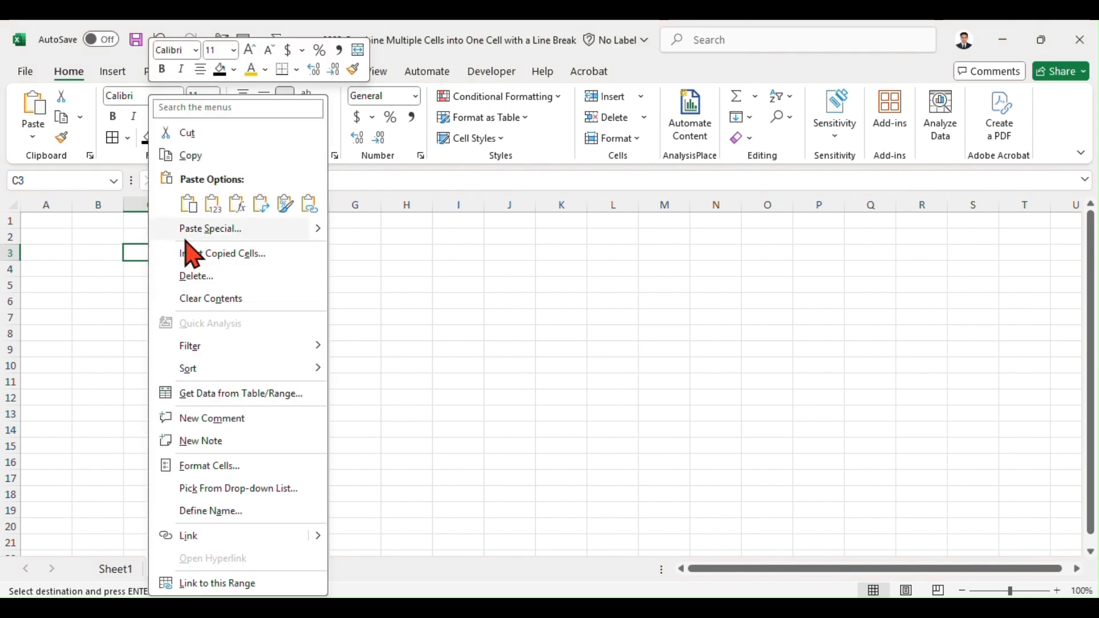
click(204, 227)
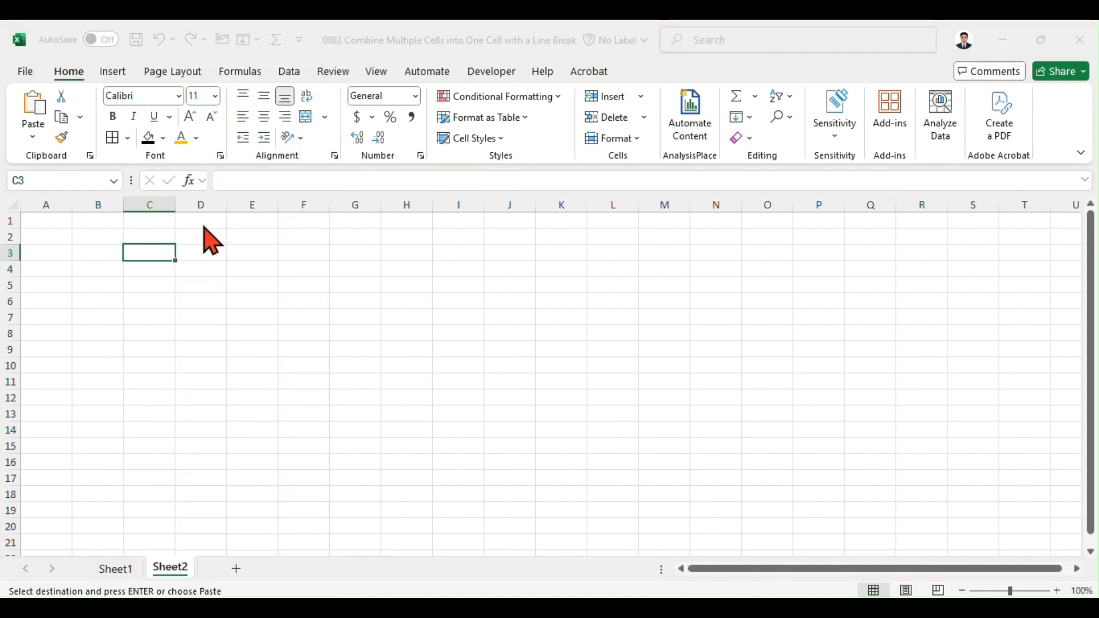
click(76, 201)
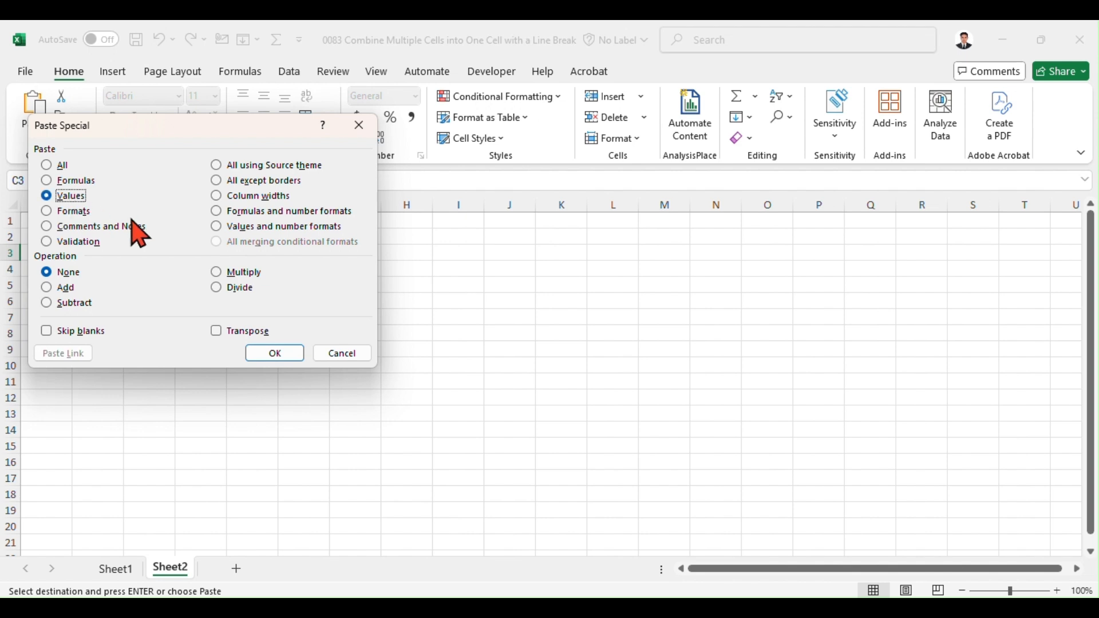
click(275, 353)
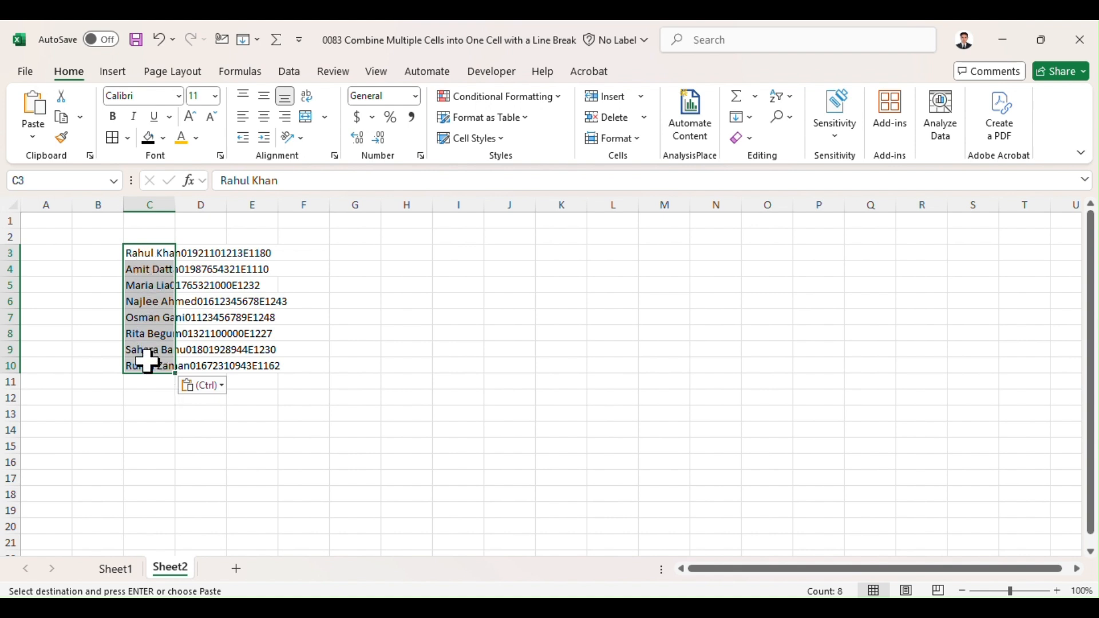
Step: Apply Wrap Text and horizontal and vertical centering to the pasted entries in C3:C10, and widen column C
click(305, 98)
drag(175, 205, 239, 207)
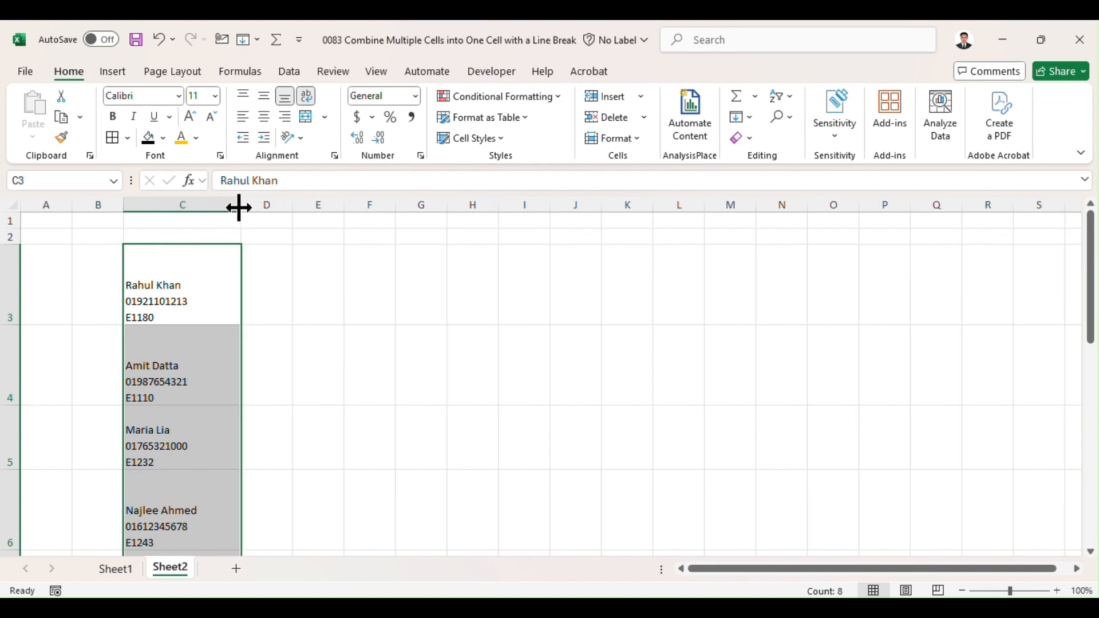
click(264, 117)
click(263, 97)
click(208, 256)
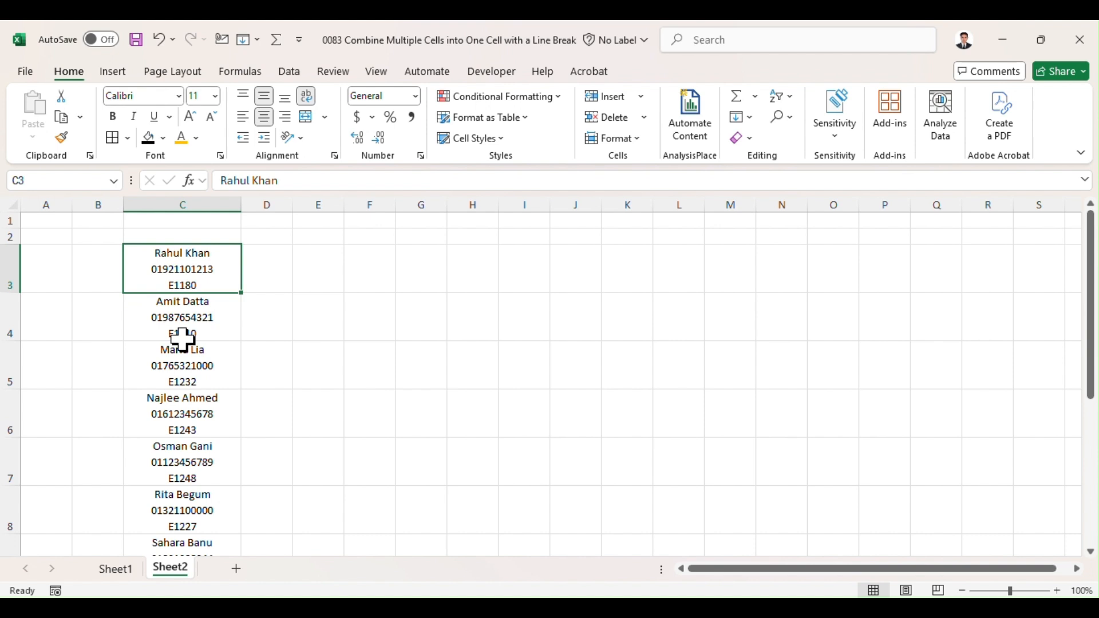
Step: Select the combined entries in C3:C10 and start Text to Columns with the Delimited data type
click(245, 307)
drag(195, 269, 217, 500)
drag(1094, 366, 1092, 291)
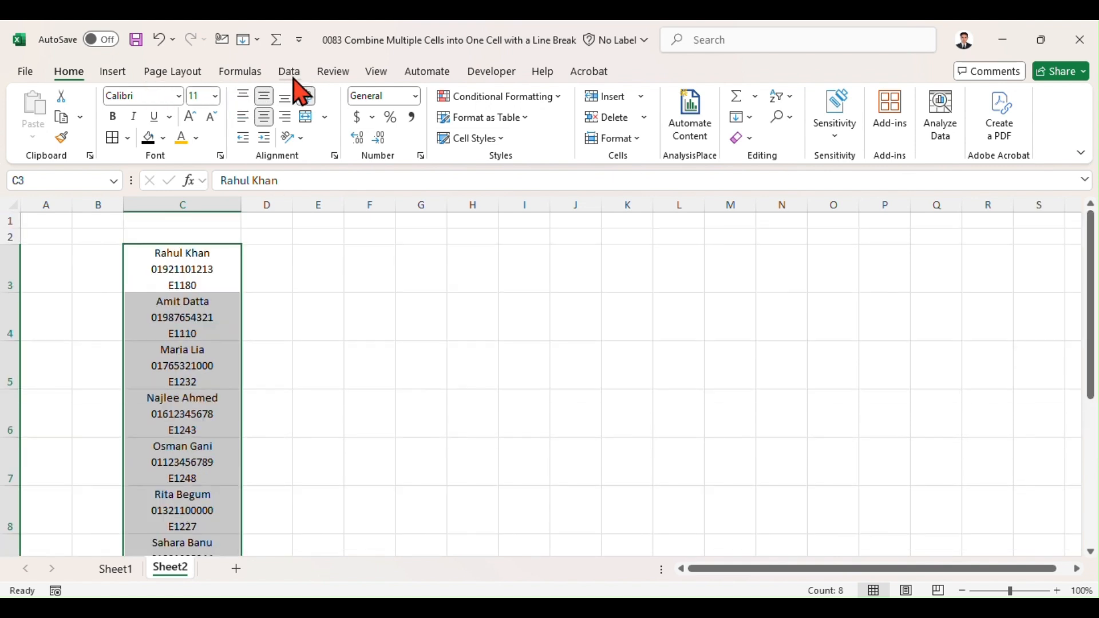
click(117, 74)
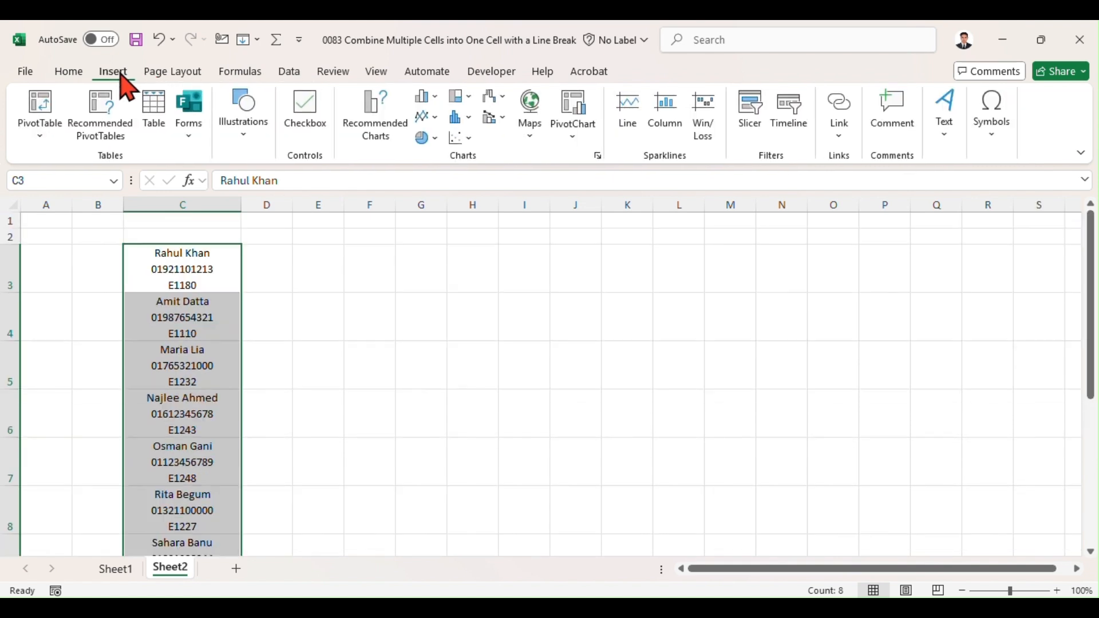
click(211, 266)
drag(203, 261, 187, 498)
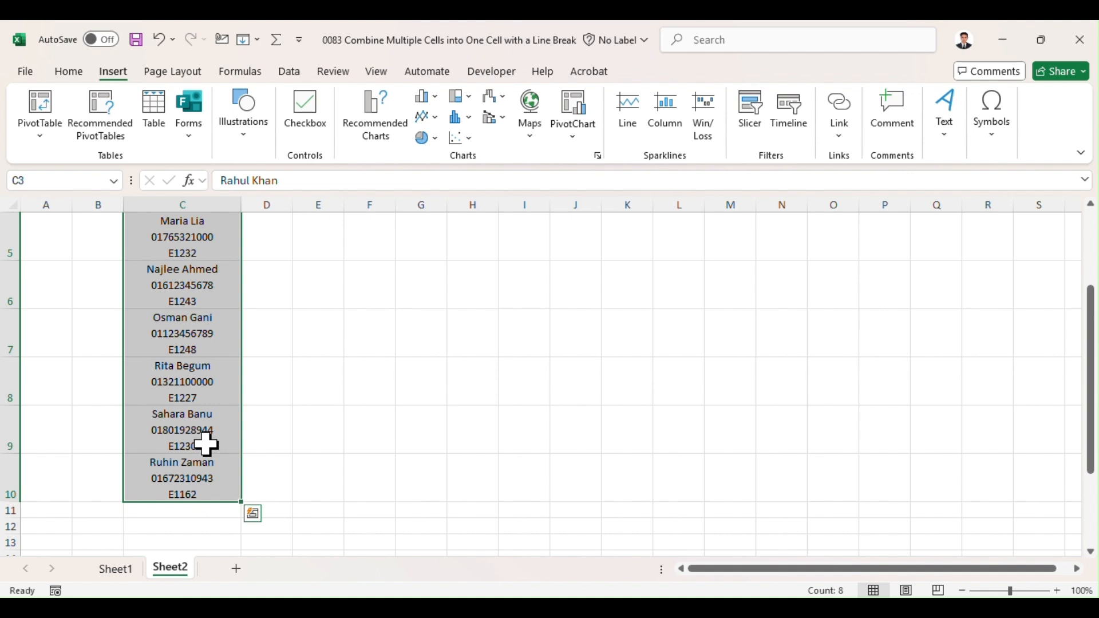
click(288, 75)
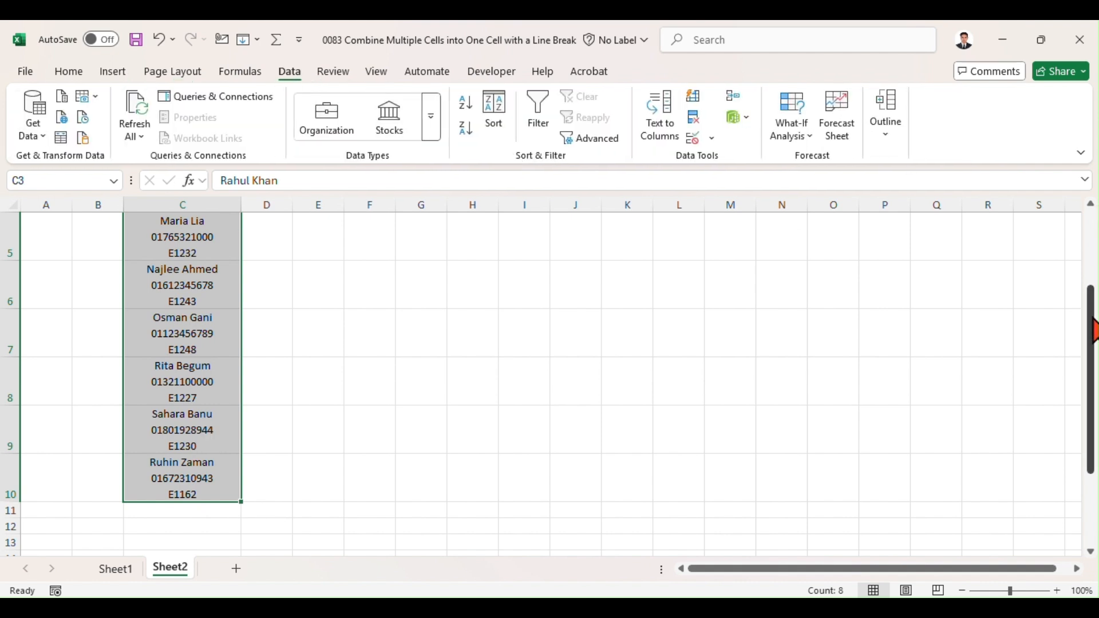
drag(1090, 319, 1093, 213)
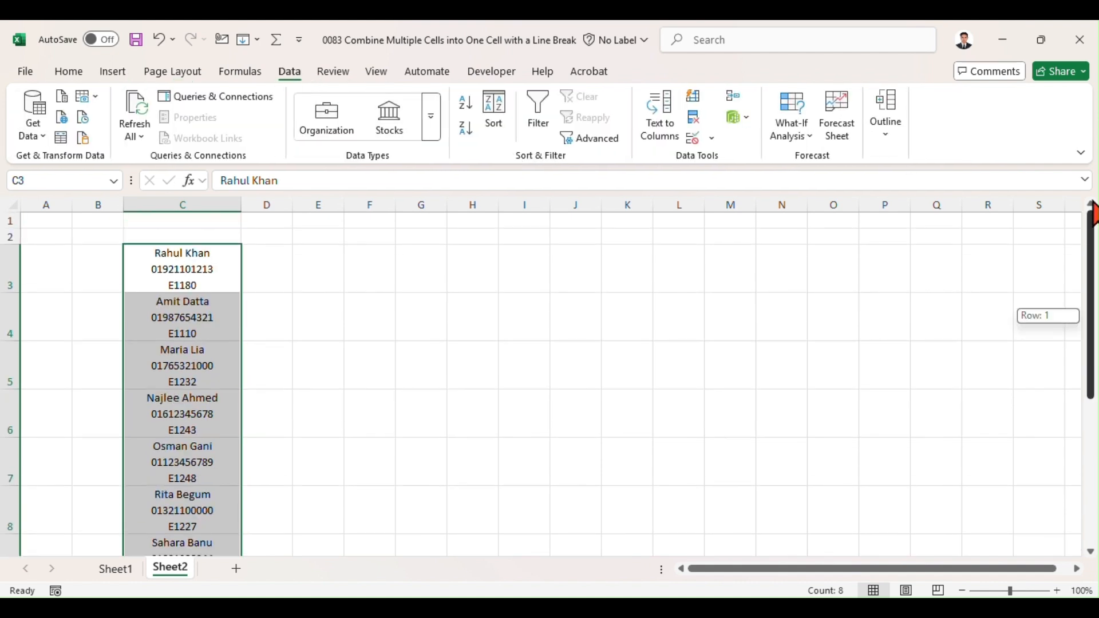
click(664, 136)
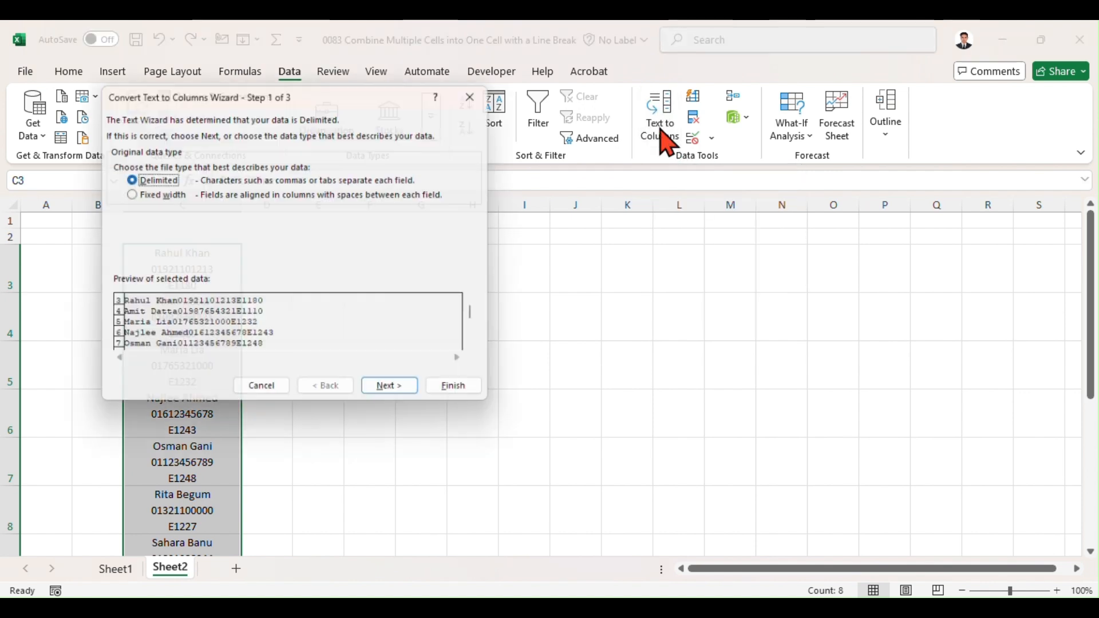
drag(368, 93, 819, 201)
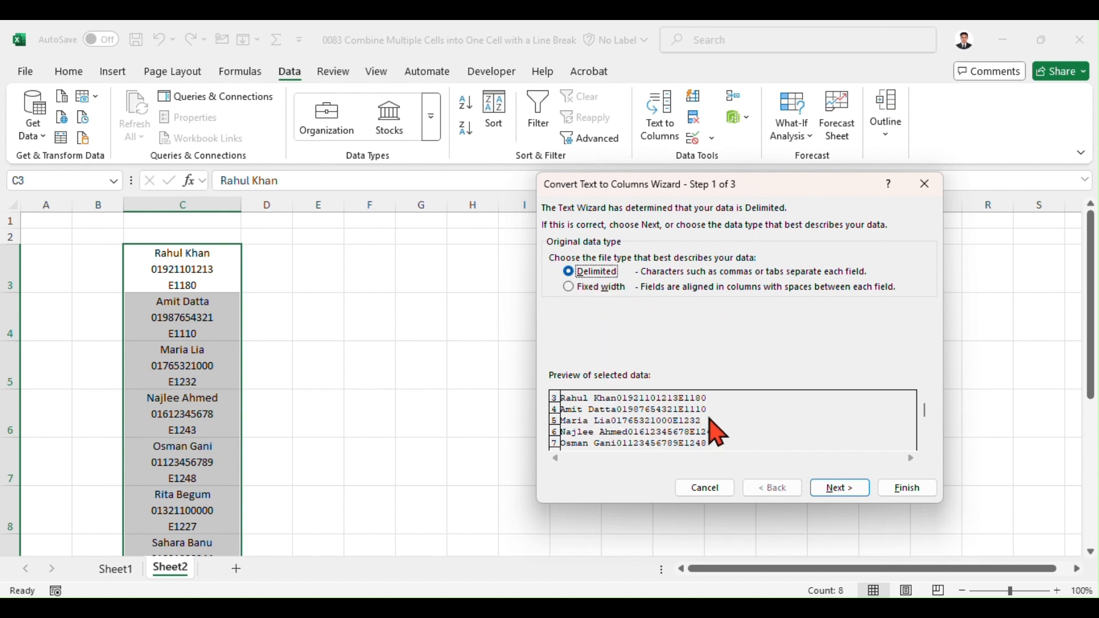
click(849, 491)
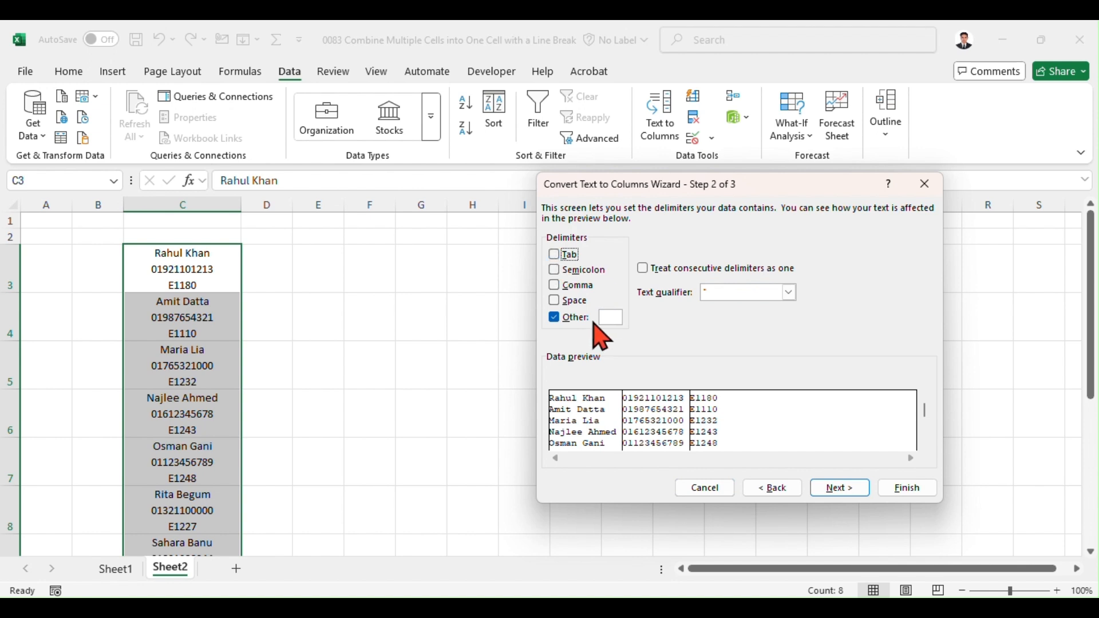
Step: Split the entries at their line breaks by using a line-break character as the only delimiter, under Other
click(555, 318)
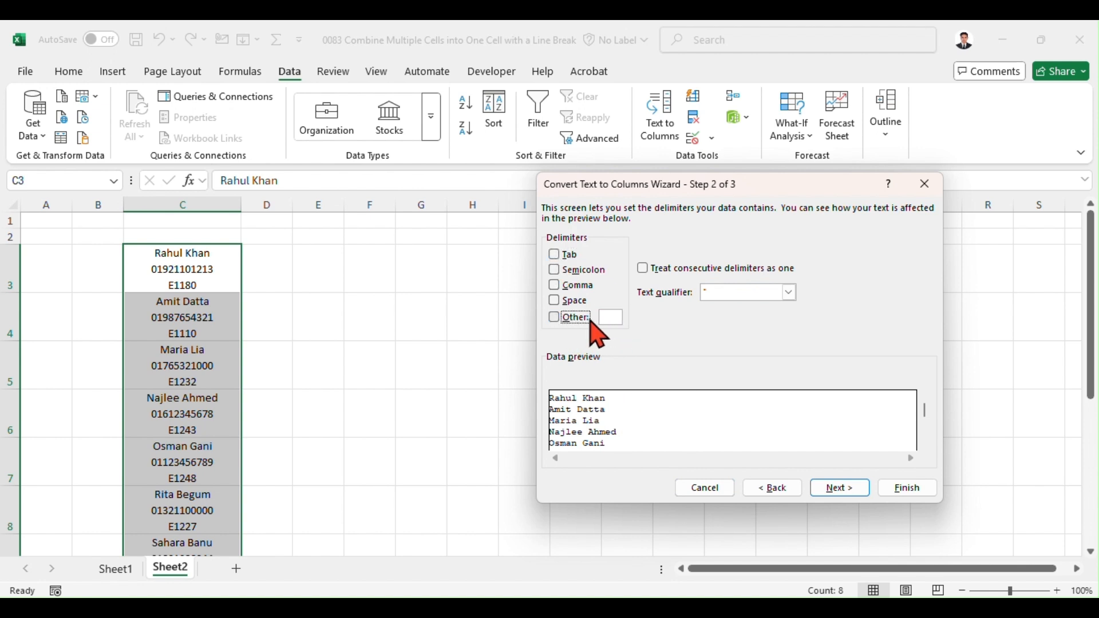
click(555, 318)
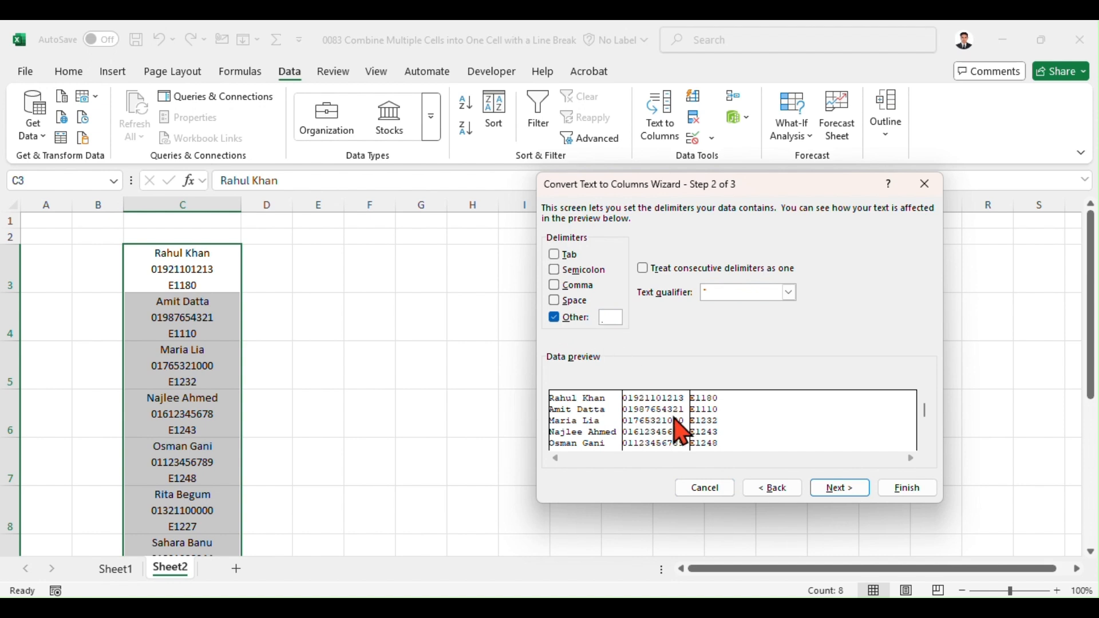
click(842, 491)
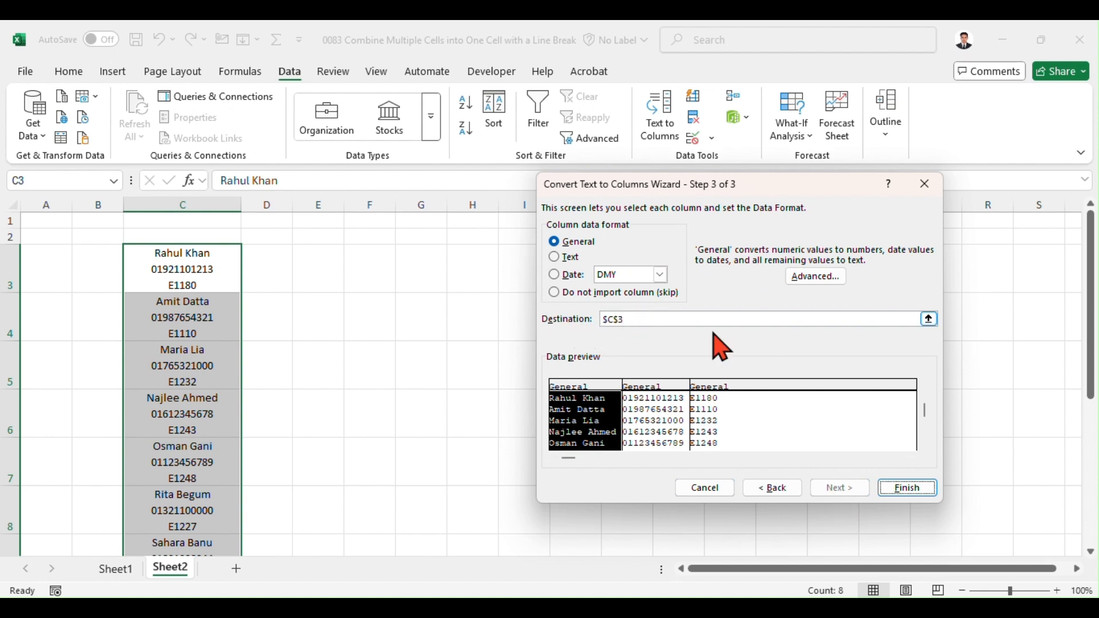
Step: Set the destination of the split data to F3:H3 and finish the Text to Columns conversion
click(930, 319)
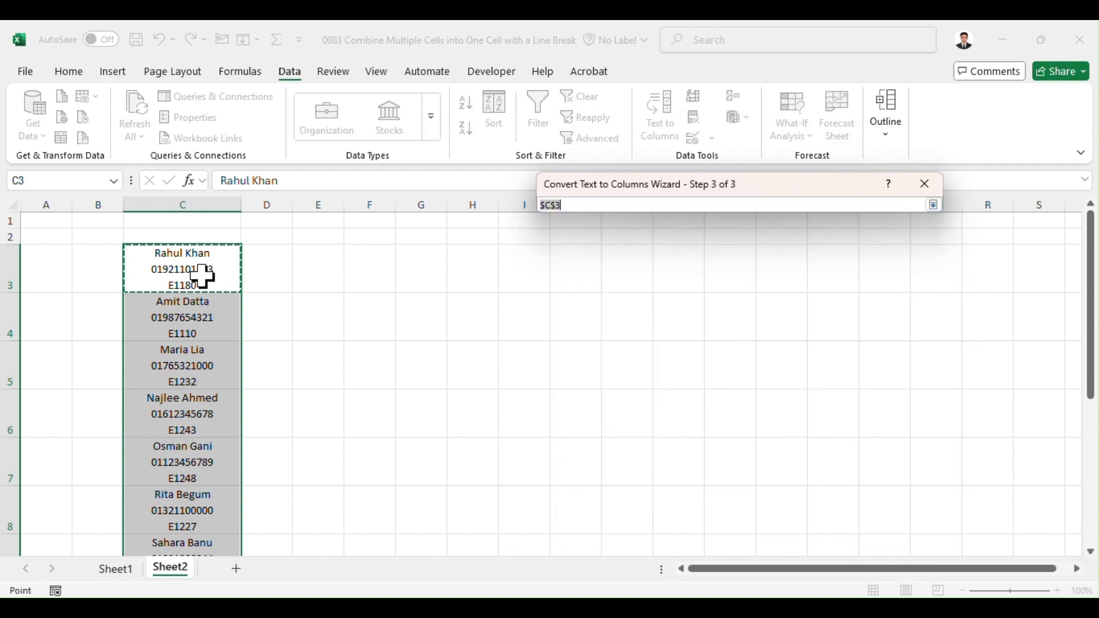
drag(387, 269, 489, 269)
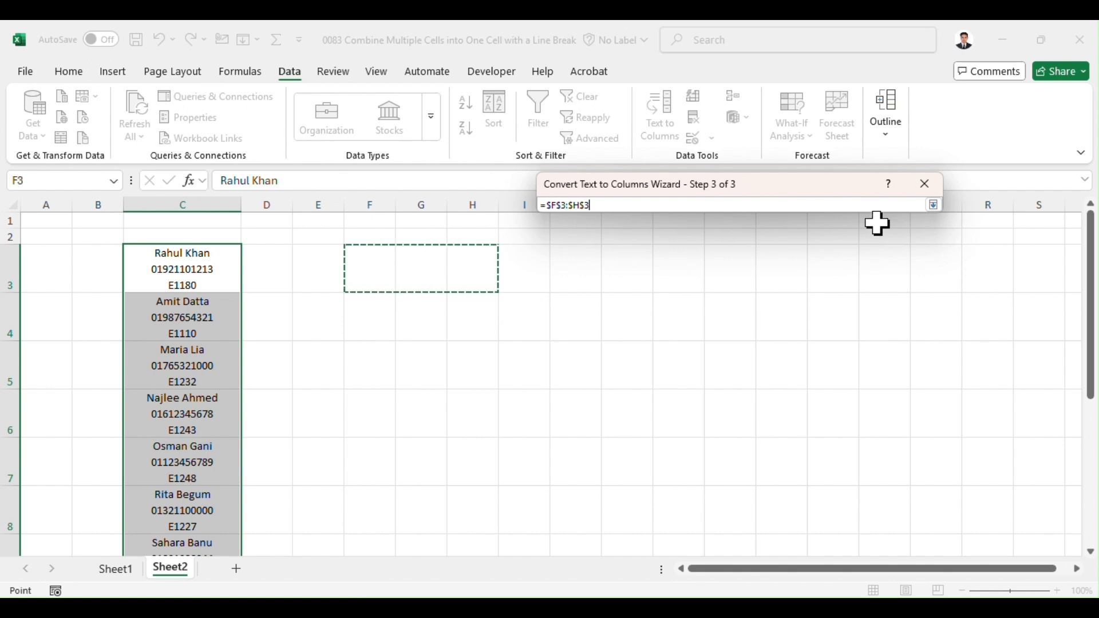
click(934, 205)
click(908, 491)
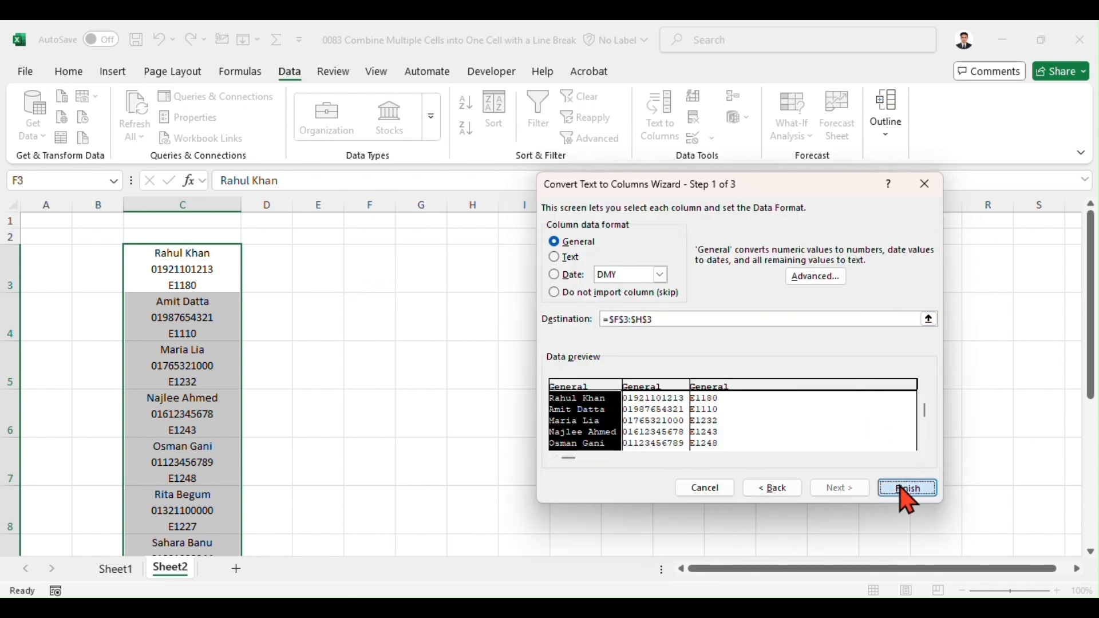
Step: AutoFit the width of all columns on the sheet to their contents
click(12, 205)
double_click(244, 206)
click(401, 300)
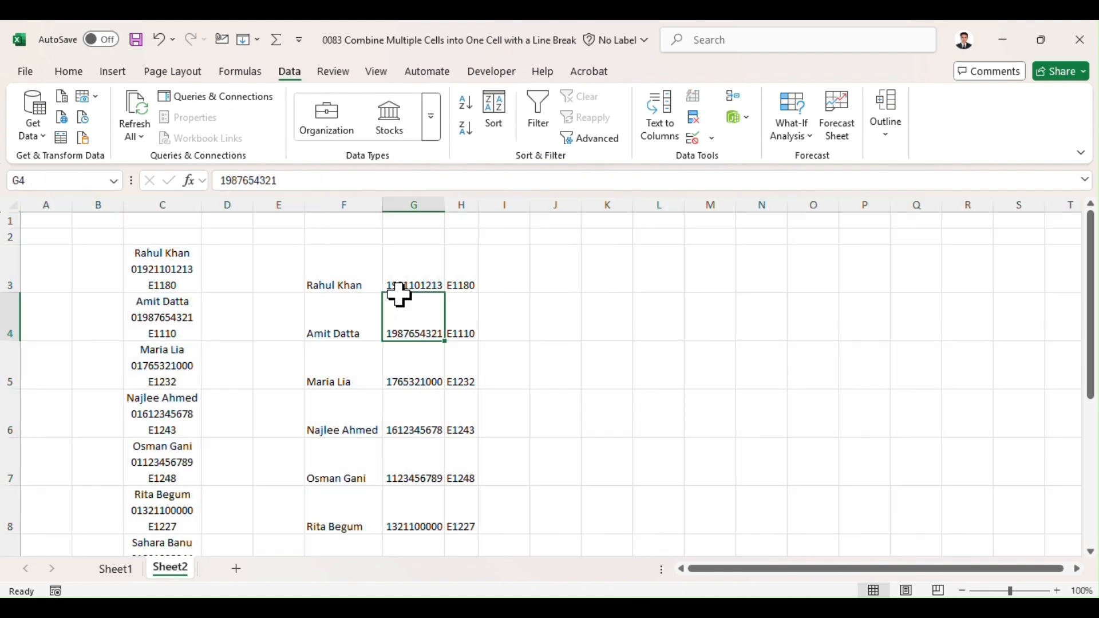
Step: Center the split data in F3:H10 horizontally and vertically
drag(343, 281, 459, 461)
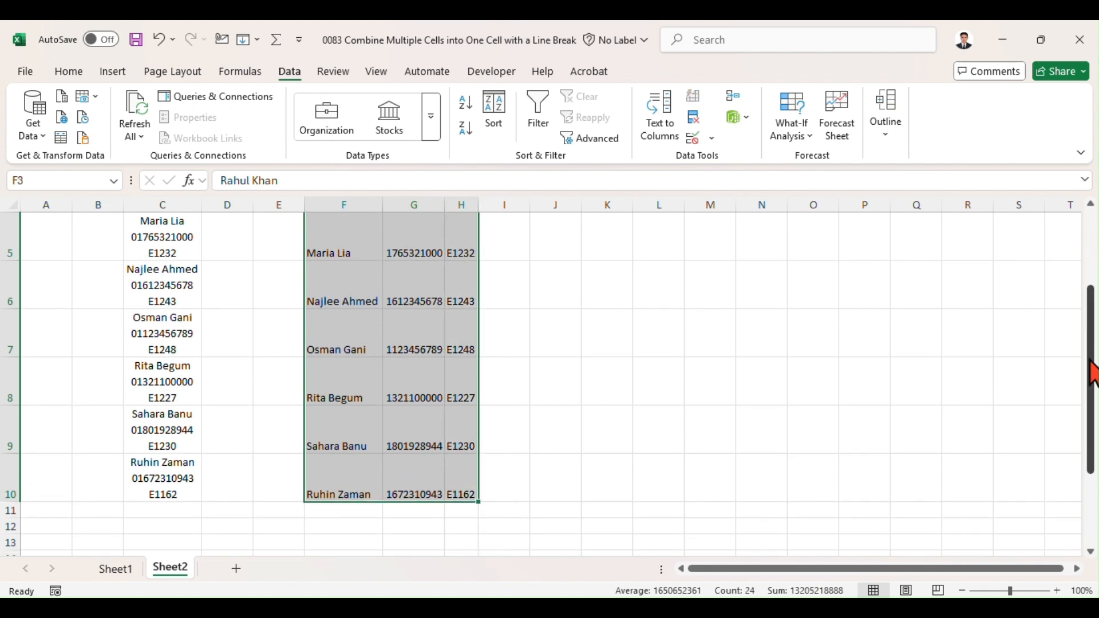
scroll(1094, 375, up, 2)
click(583, 238)
click(410, 263)
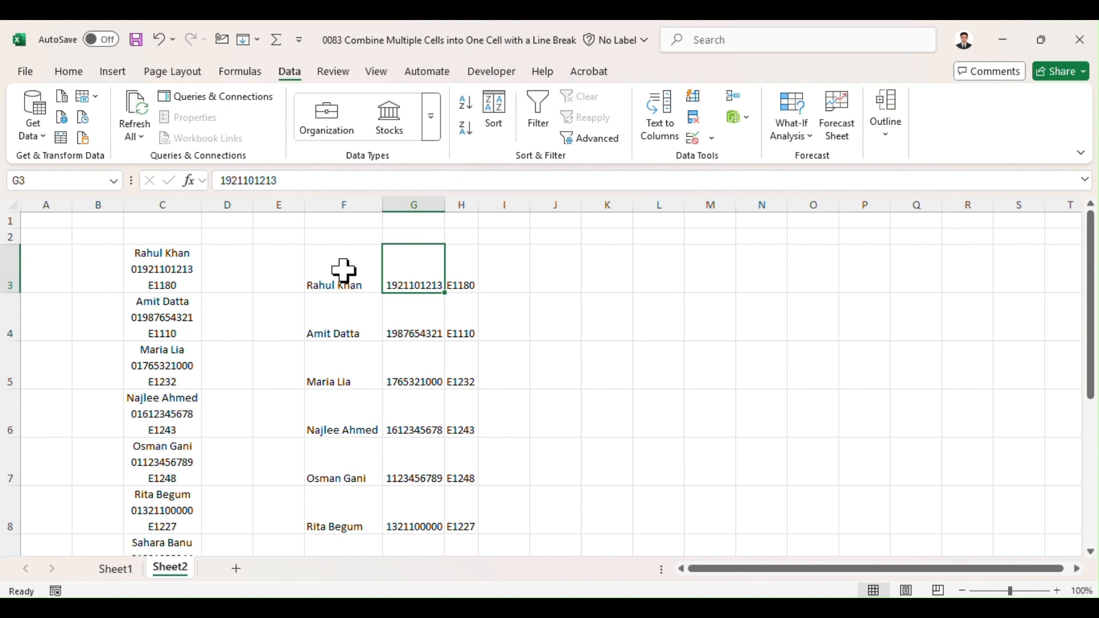
drag(355, 277, 453, 503)
click(64, 72)
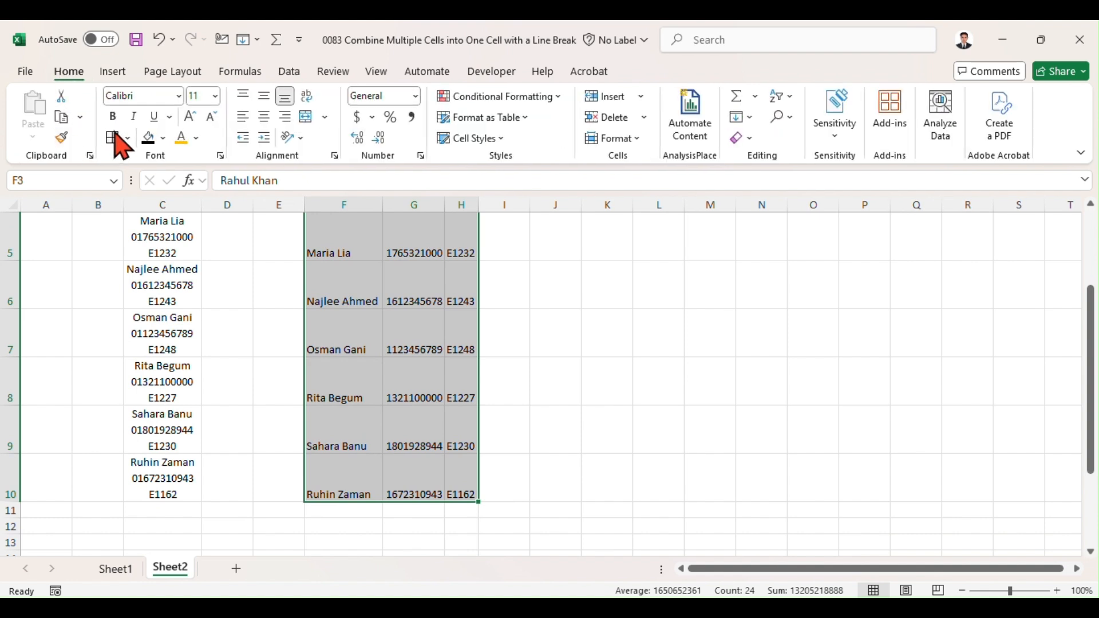
drag(1090, 355, 1094, 216)
click(264, 117)
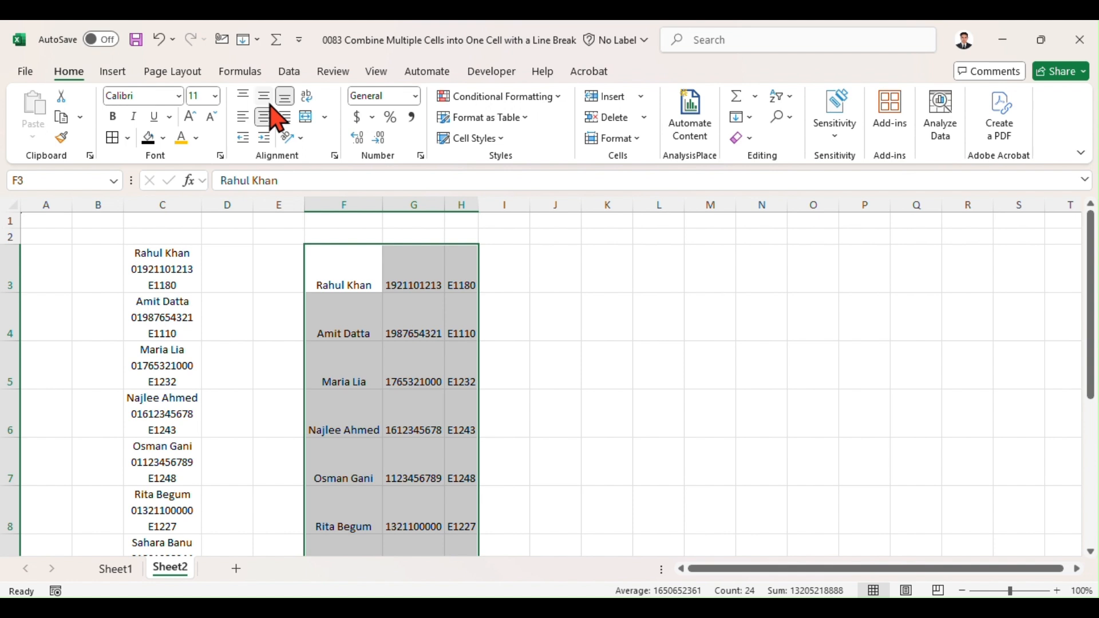
click(264, 96)
Step: Set the number format of the mobile numbers in G3:G10 to Text
drag(393, 279, 422, 482)
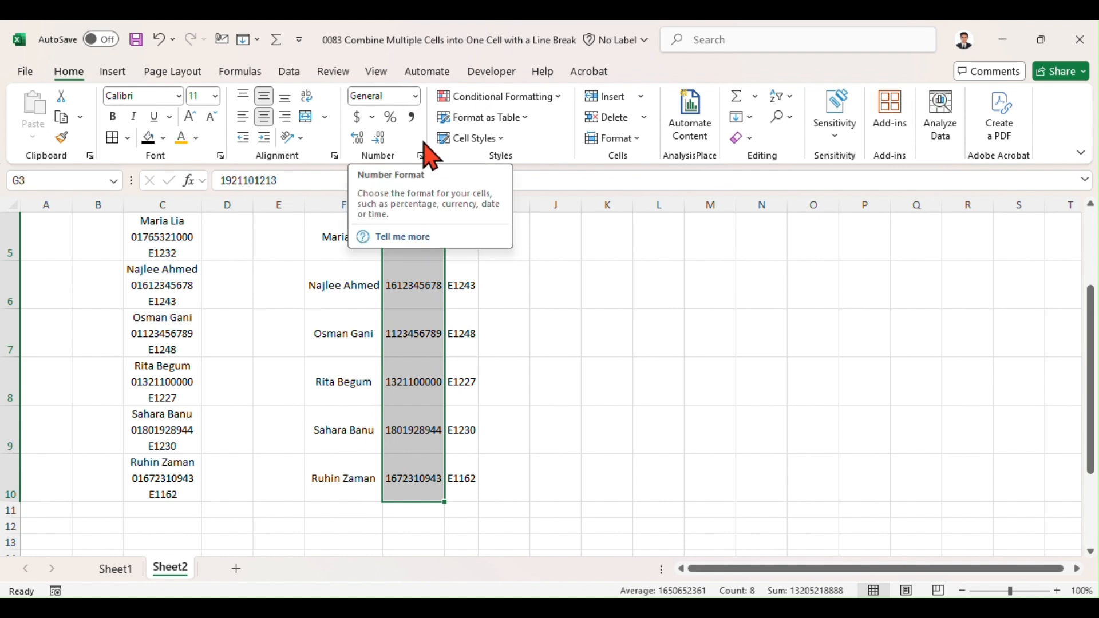
click(416, 97)
scroll(503, 338, down, 3)
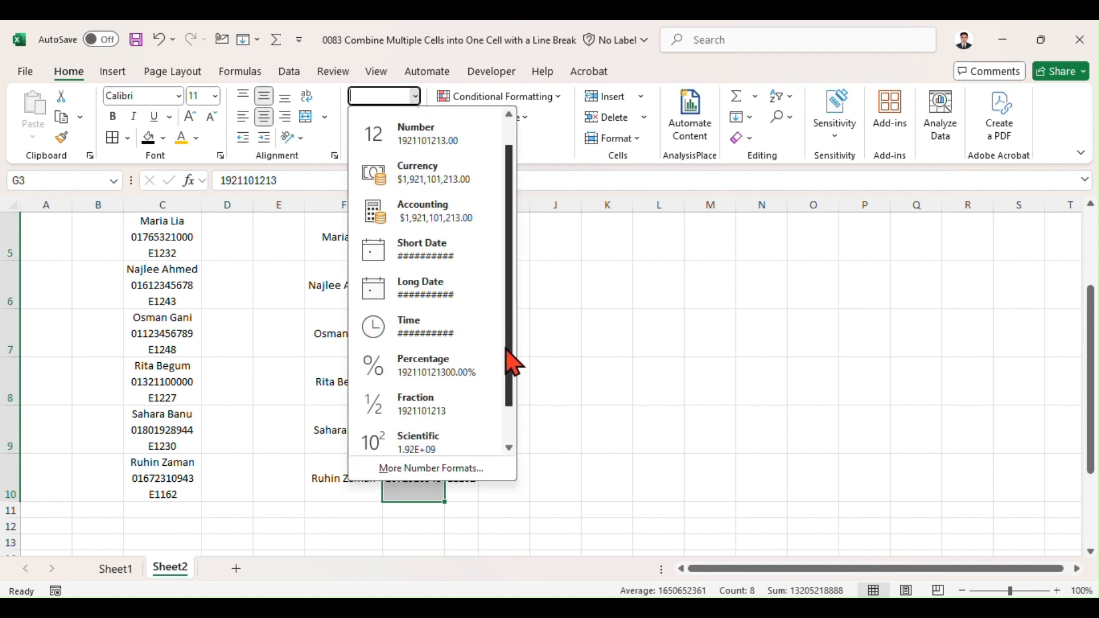
click(460, 435)
scroll(436, 434, up, 1)
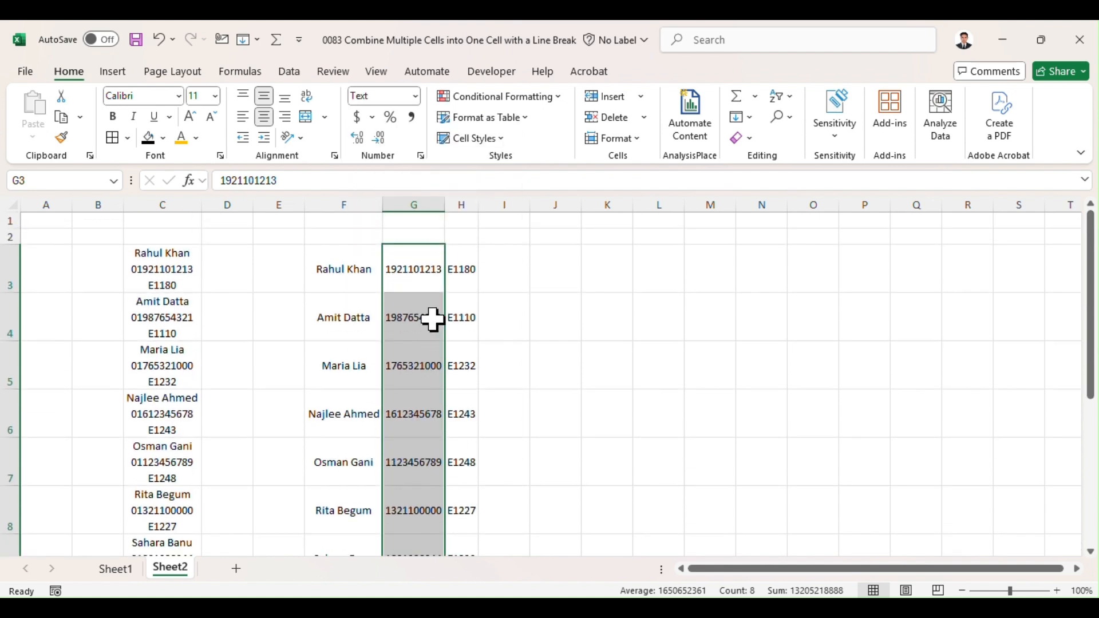
Step: Add the missing leading 0 to the mobile number in G3
click(422, 275)
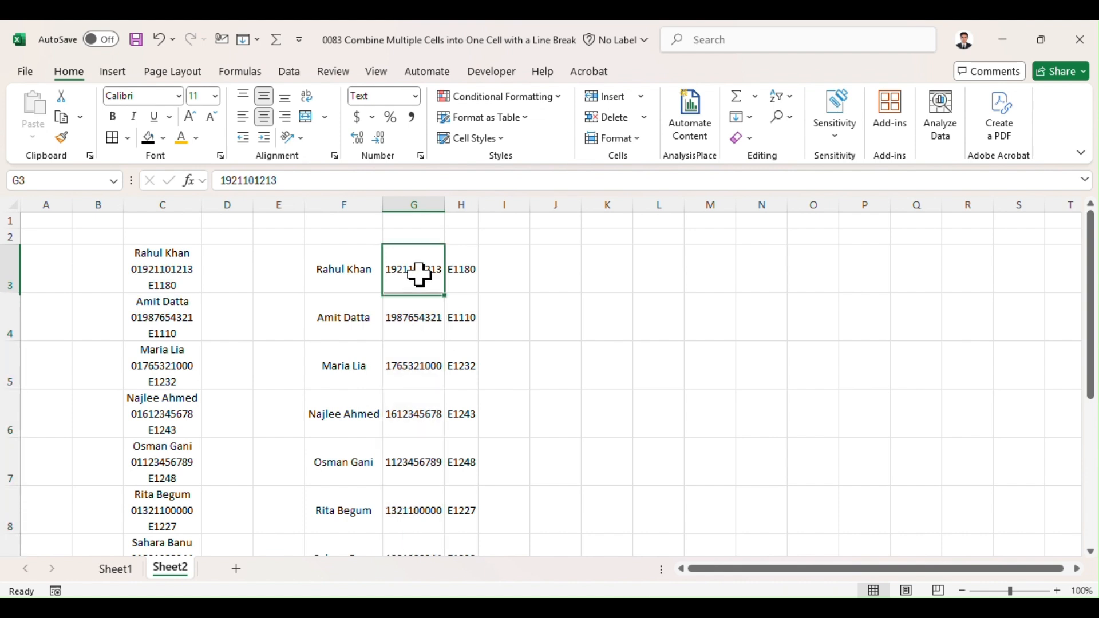
click(221, 180)
key(alt+Return)
text(0)
key(Return)
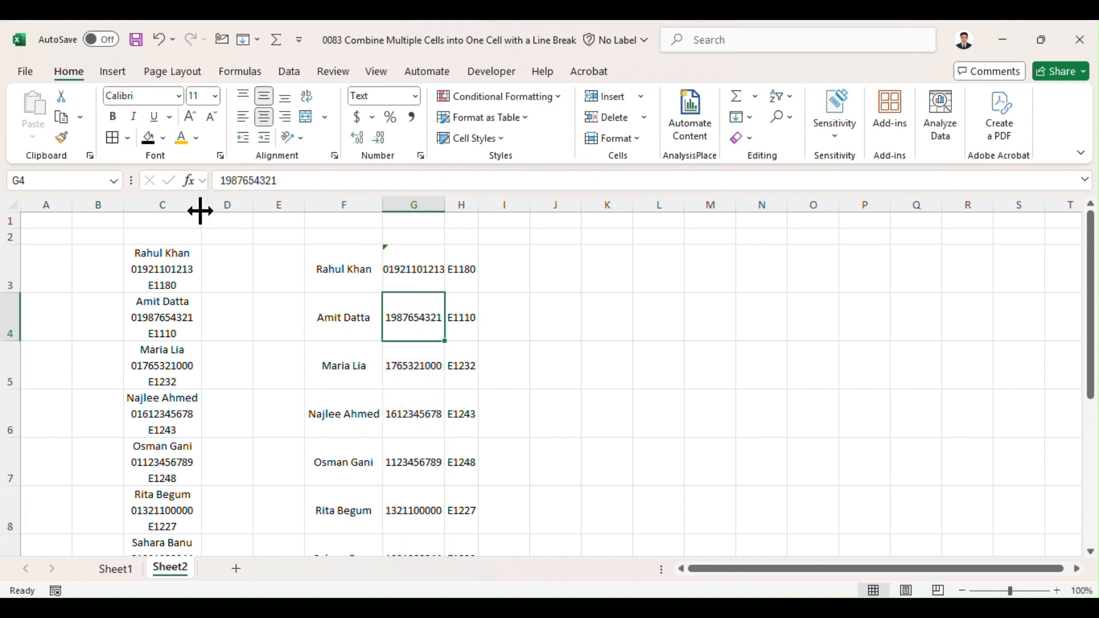
key(Up)
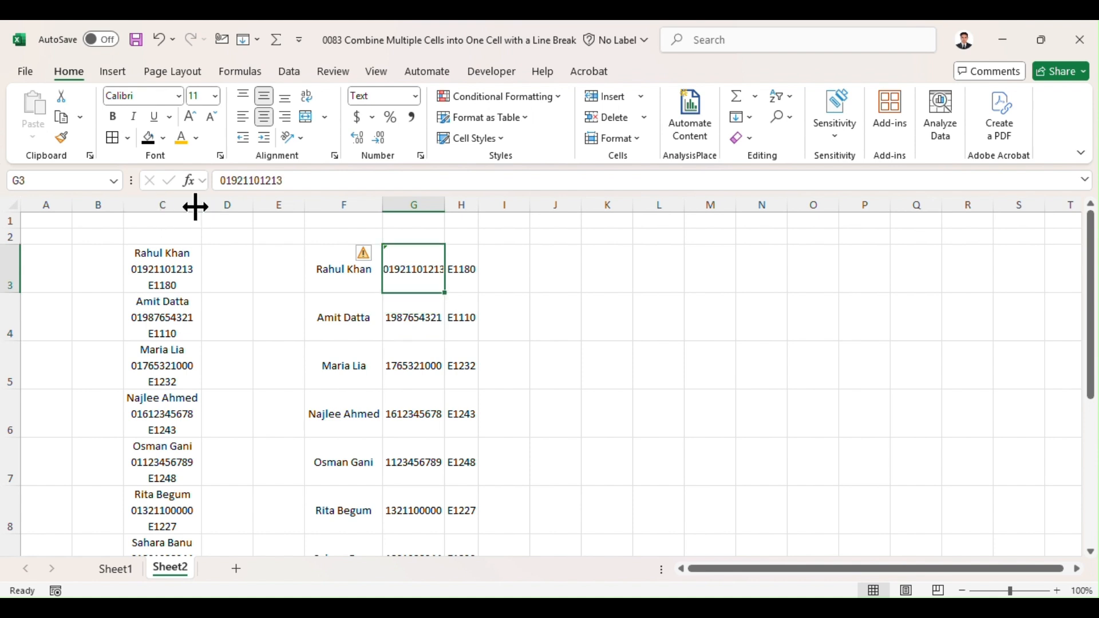
Step: Remove the leading 0 from the mobile number in G3
click(238, 179)
key(BackSpace)
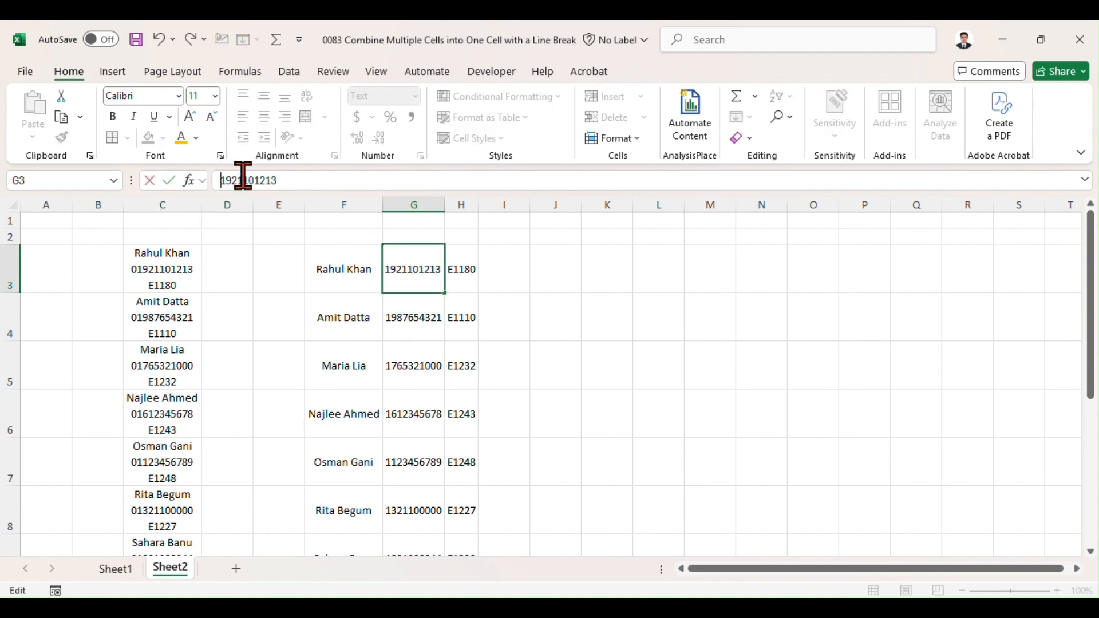
key(Return)
Step: Enter the formula =CONCATENATE(0,G3) in J3 to prefix the mobile number with a 0
key(Up)
key(Right)
key(Right)
key(Right)
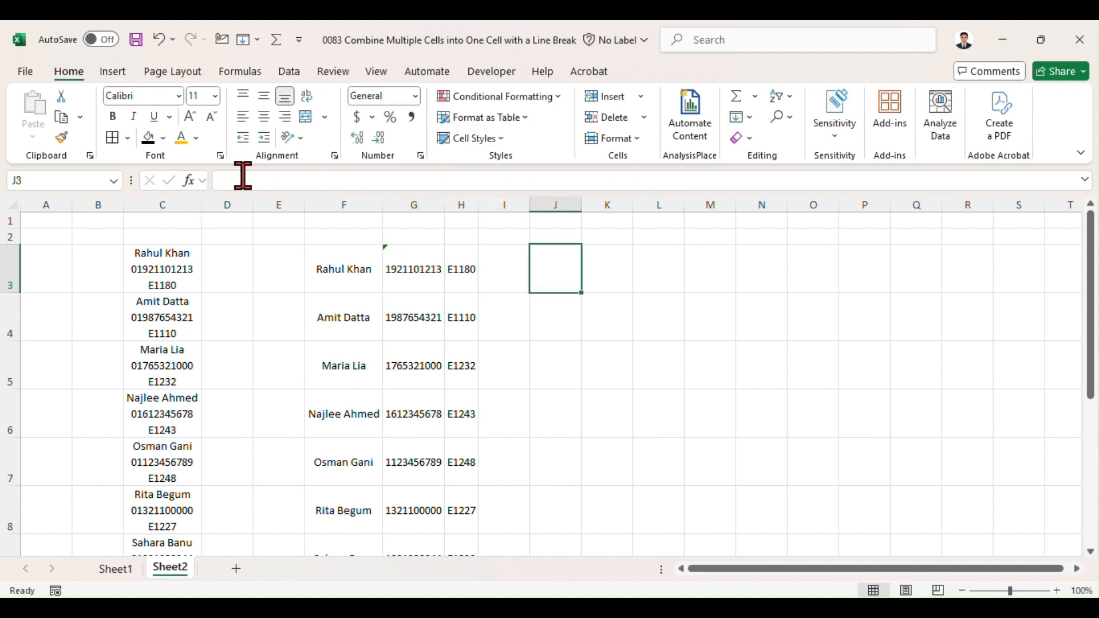
text(=)
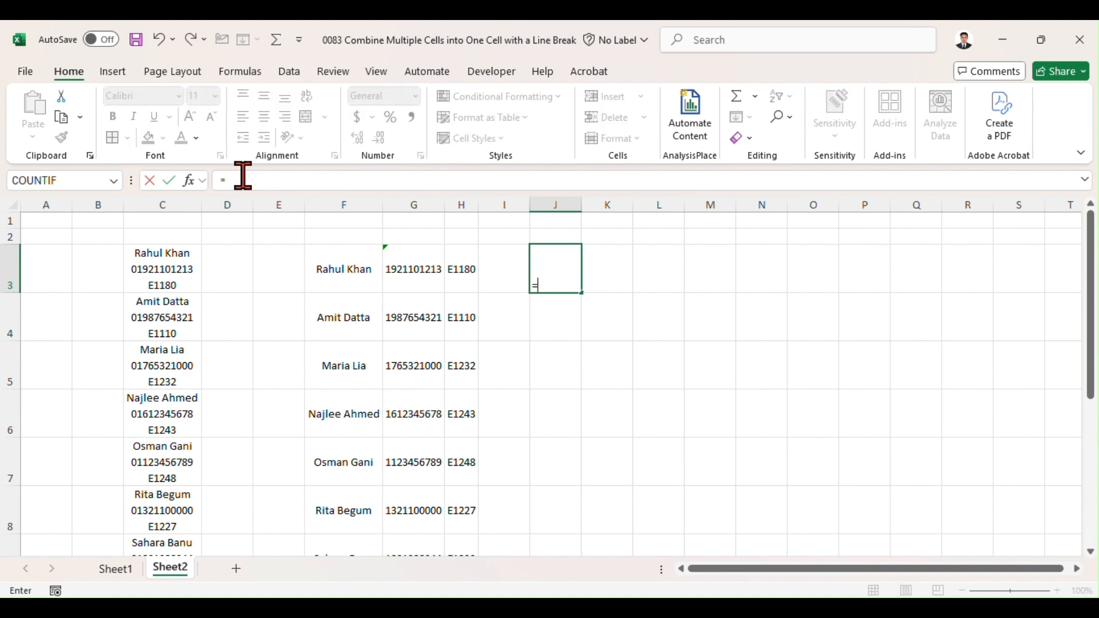
text(con)
key(Down)
key(Down)
key(Down)
key(Down)
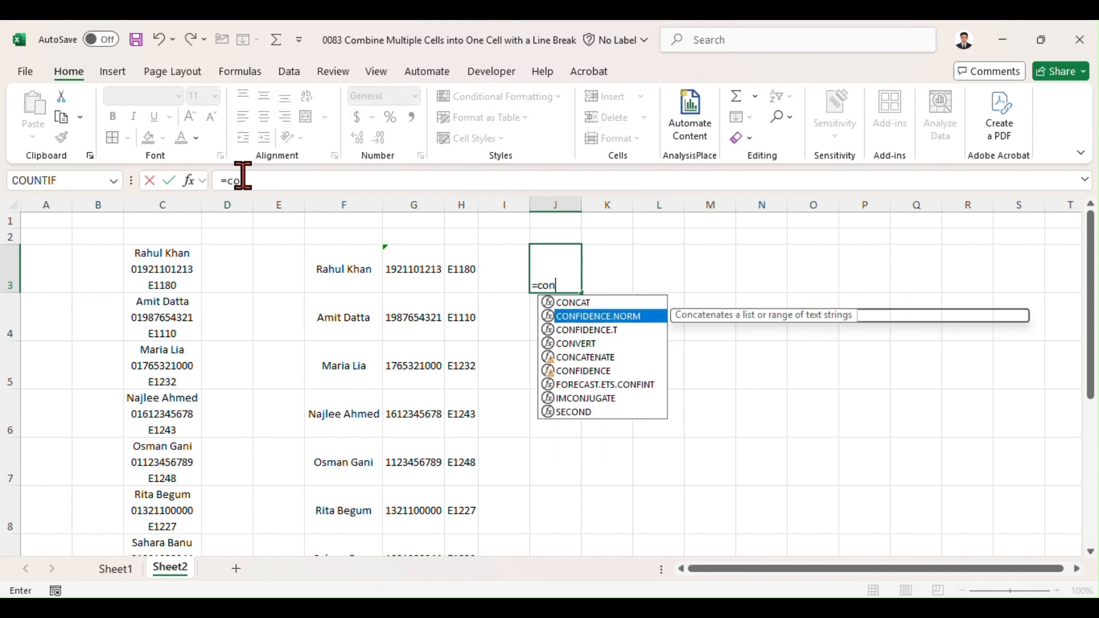
key(Tab)
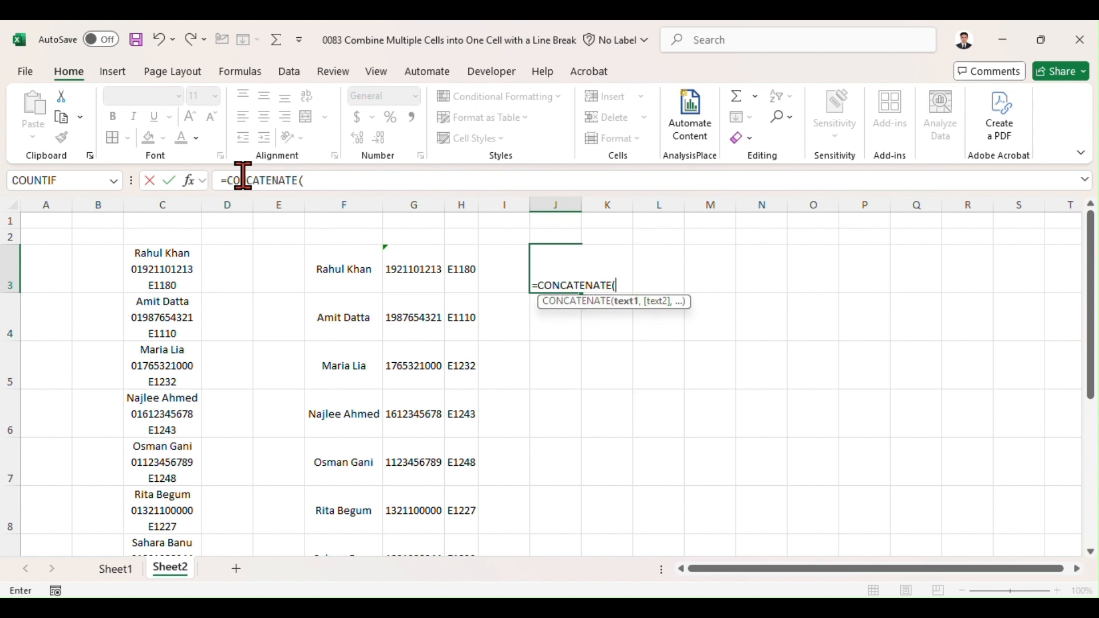
text(0,)
click(410, 269)
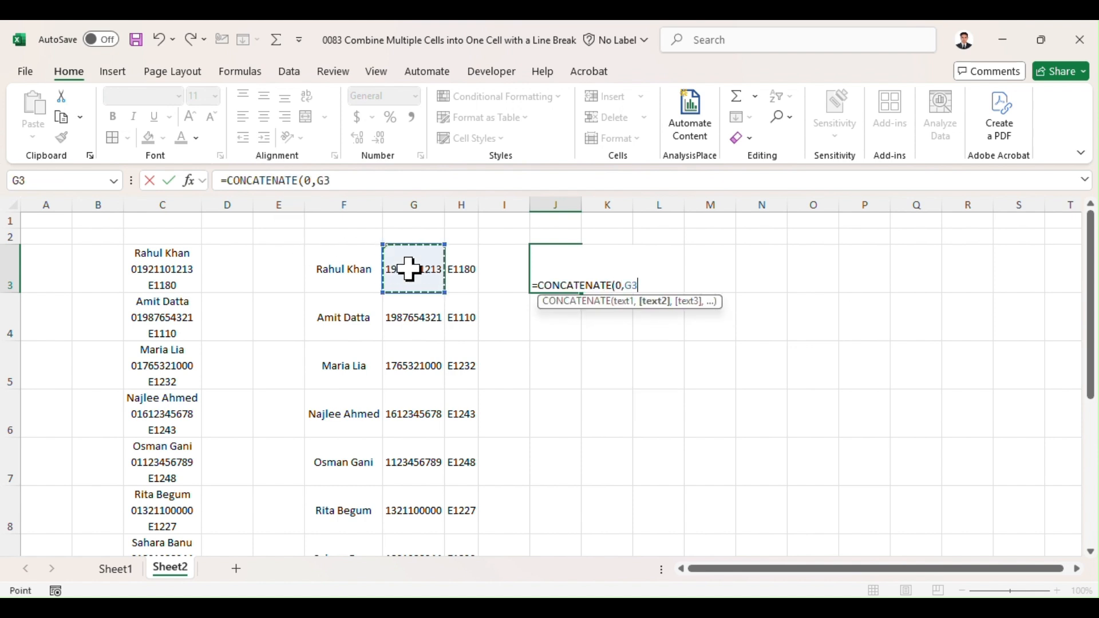
key(Return)
Step: Fill the CONCATENATE formula from J3 down to J10
key(Up)
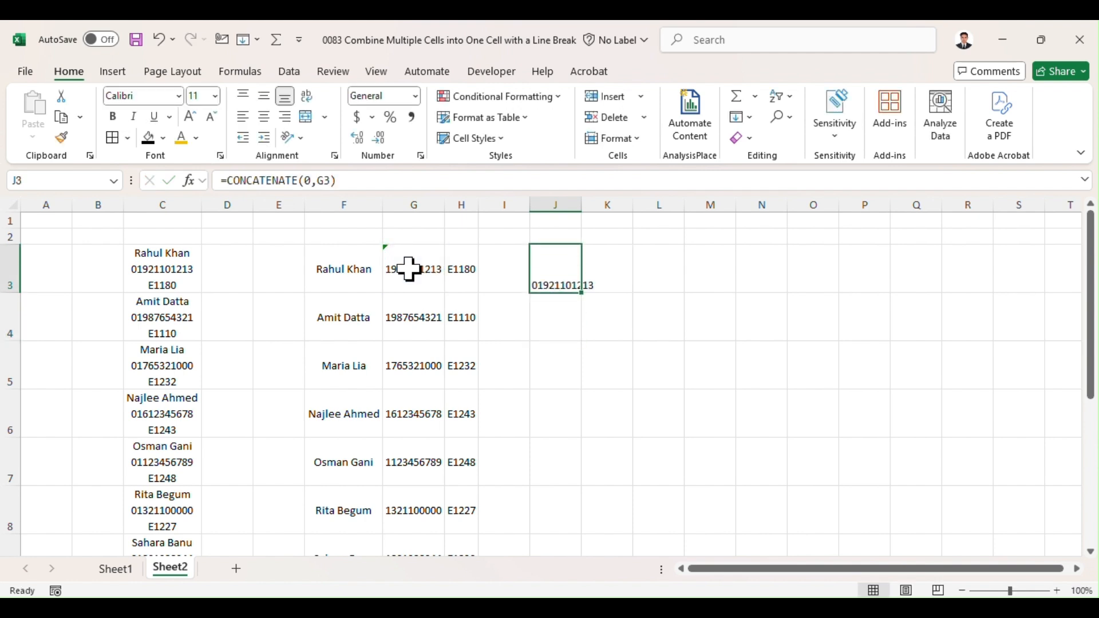
key(shift+Down)
key(shift+Down)
key(shift+Down)
key(shift+Down)
key(shift+Down)
key(shift+Down)
key(shift+Down)
key(shift+Down)
key(shift+Down)
key(shift+Down)
key(shift+Down)
key(shift+Down)
key(shift+Down)
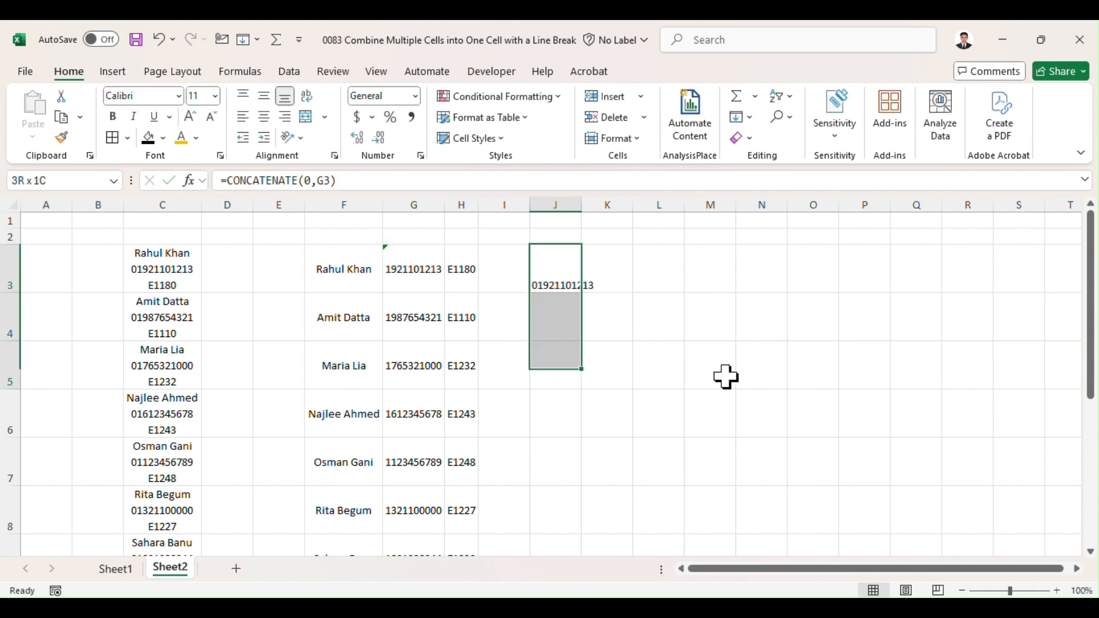
key(shift+Up)
key(shift+Up)
key(shift+Up)
key(shift+Up)
key(shift+Up)
key(shift+Up)
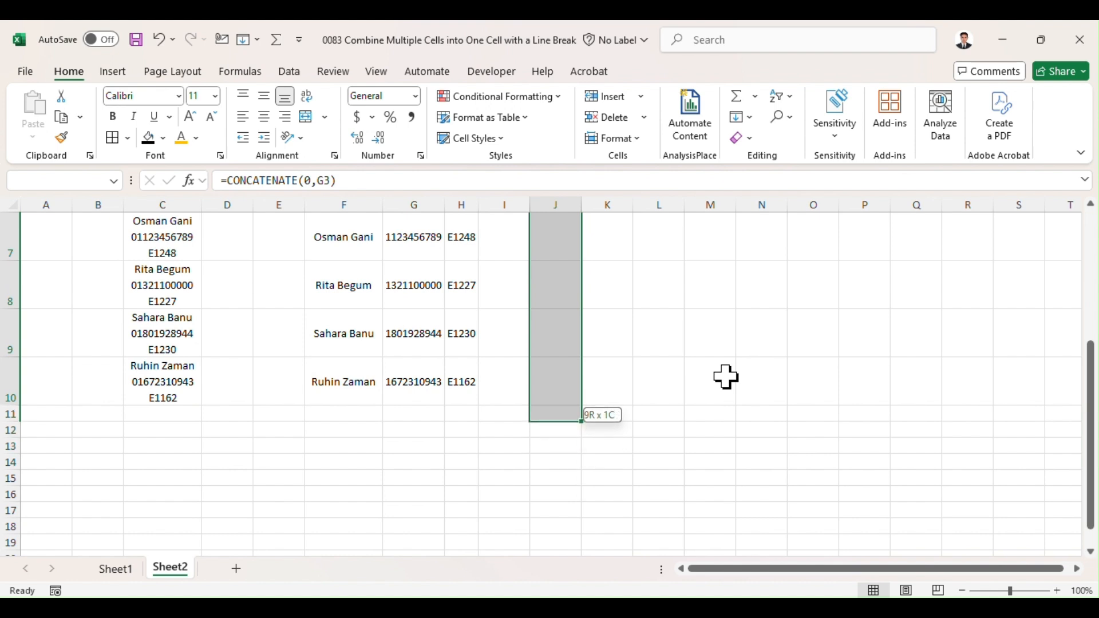
key(ctrl+d)
key(Up)
key(Down)
key(Down)
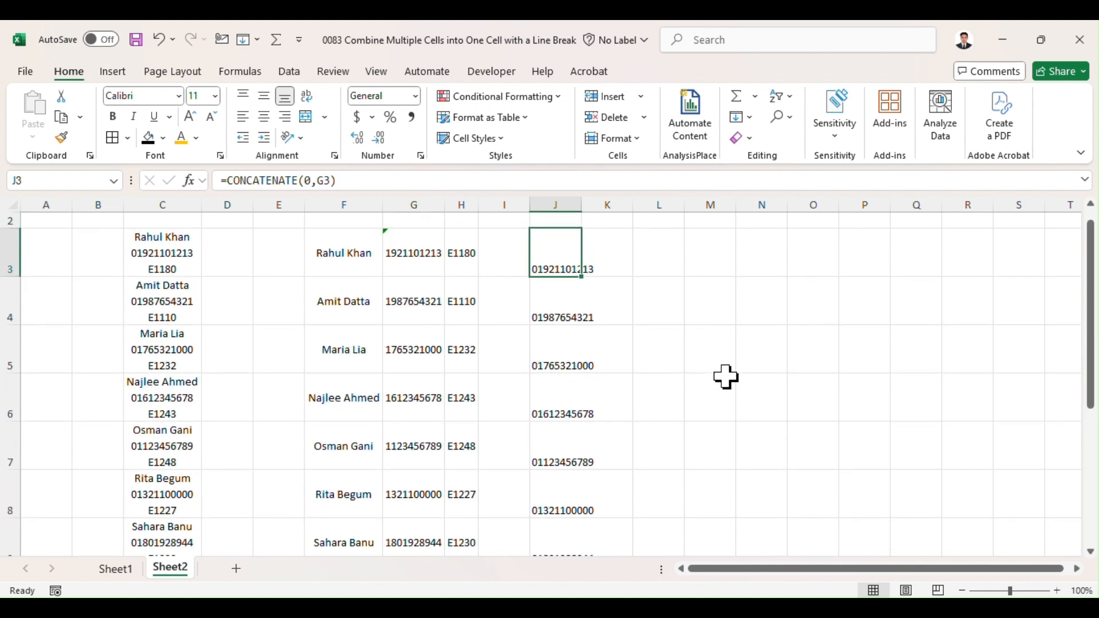
key(Down)
key(Down)
key(Up)
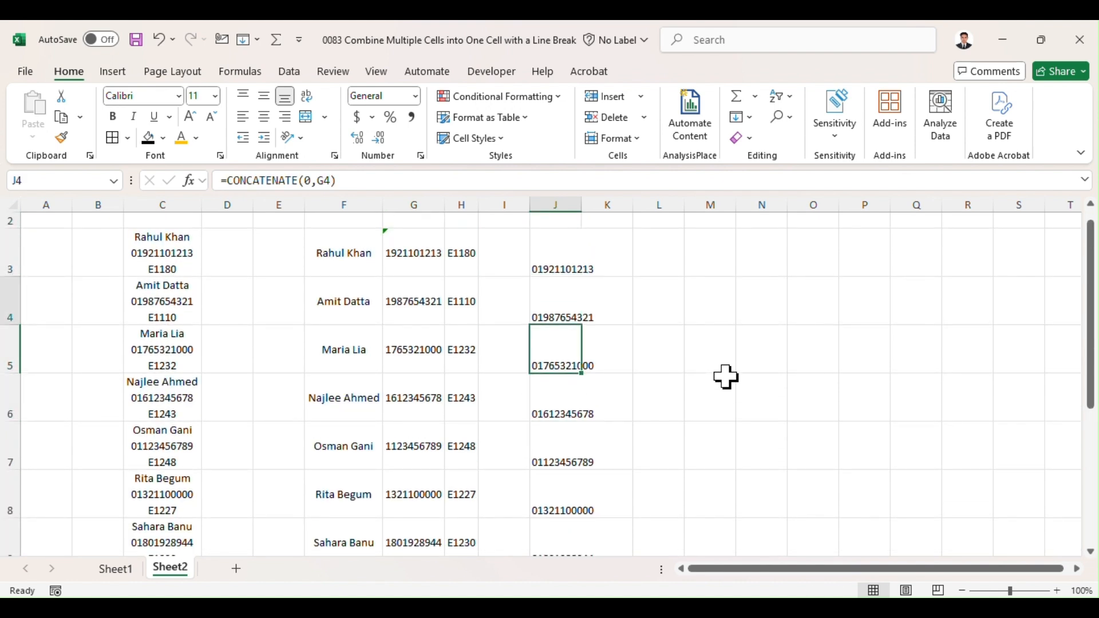
Step: Copy J3:J10 and paste it as values over the mobile numbers starting at G3, checking the first few pasted cells
key(Up)
key(ctrl+shift+Down)
key(ctrl+c)
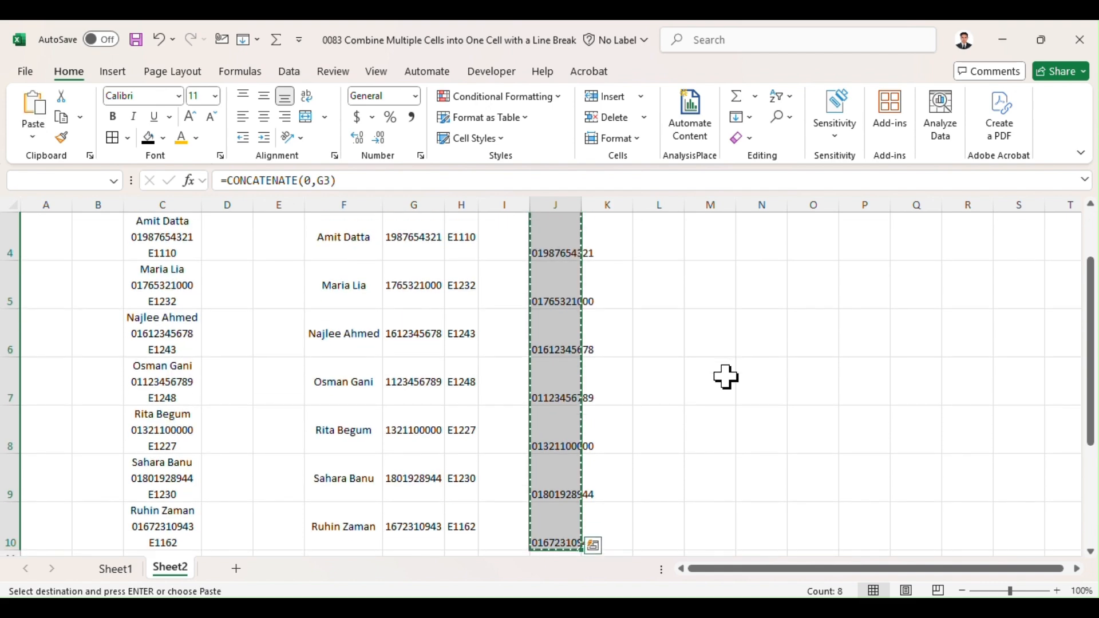
key(Left)
key(Left)
key(Left)
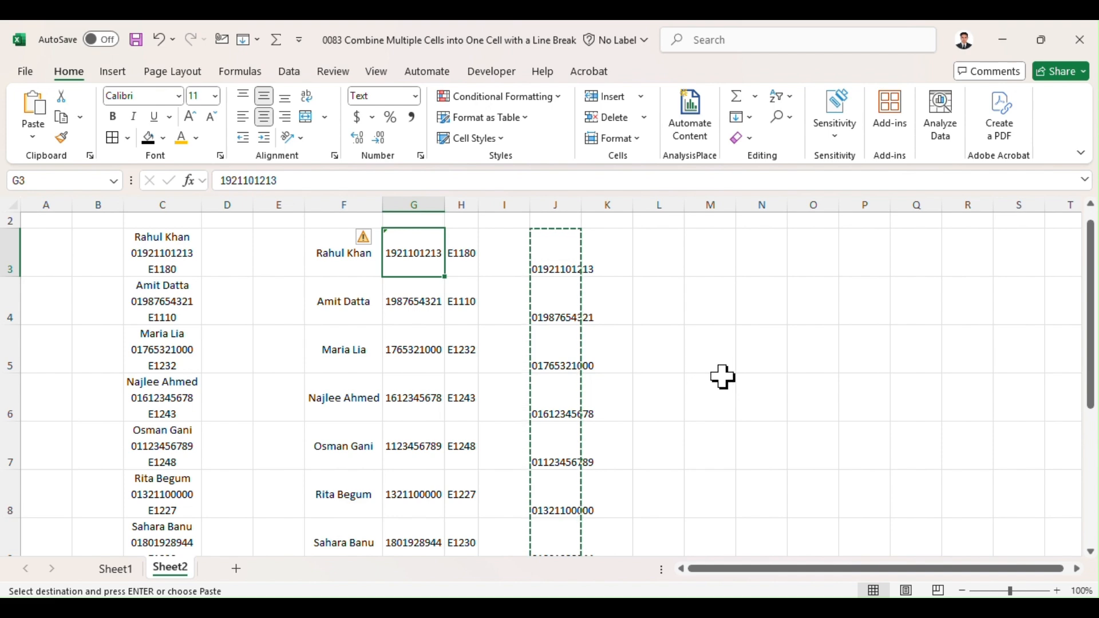
right_click(395, 238)
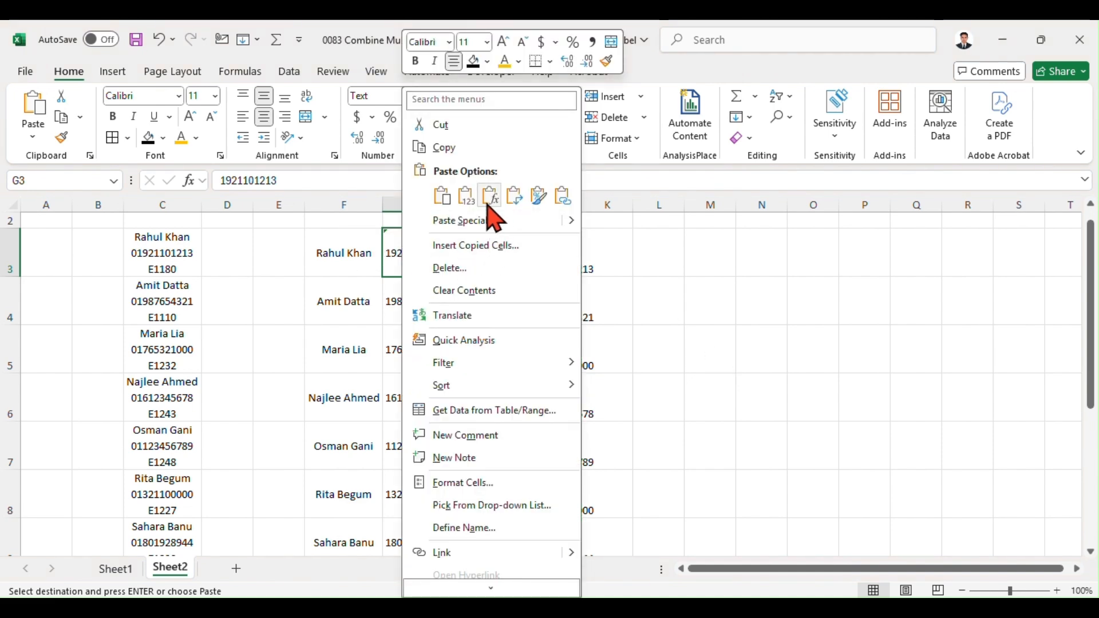
click(468, 196)
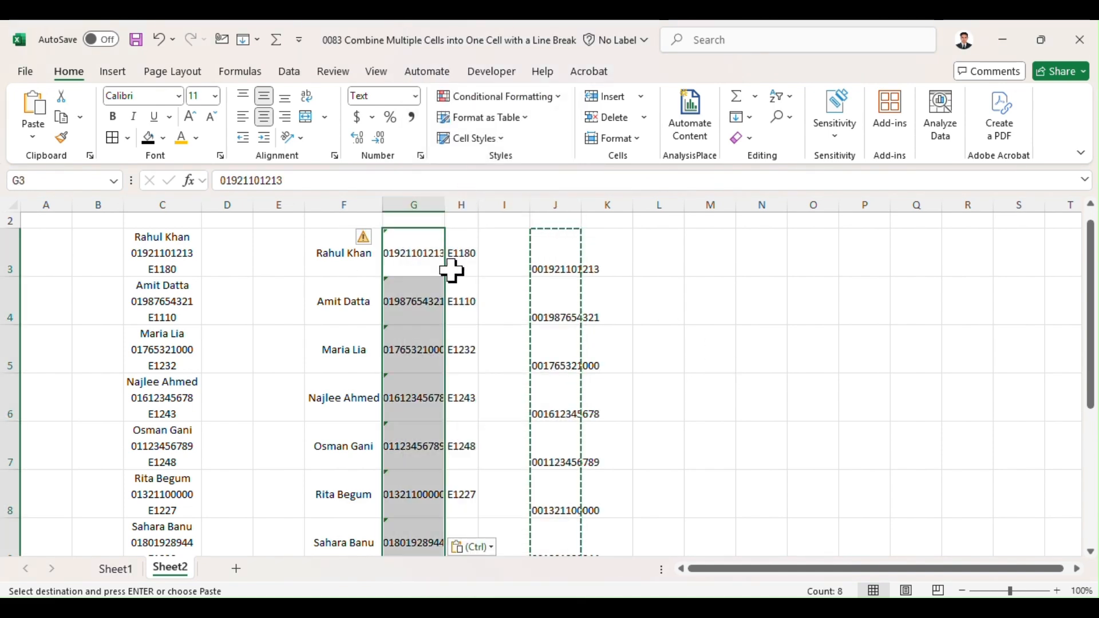
click(422, 269)
click(404, 306)
click(392, 350)
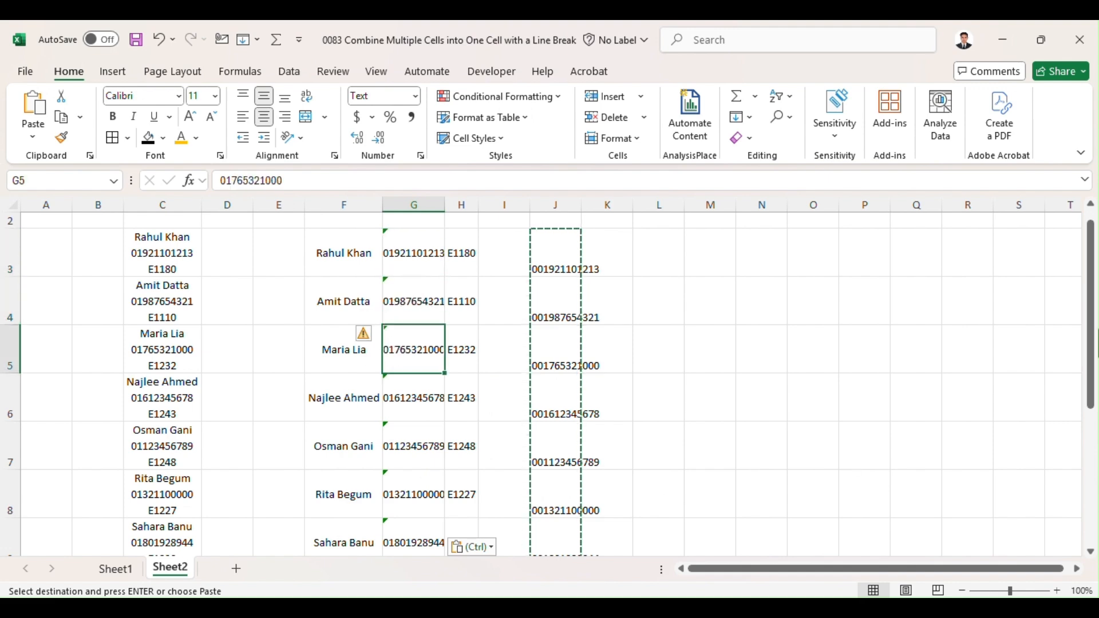
mouse_move(1091, 307)
mouse_down()
mouse_move(1091, 380)
mouse_move(1092, 304)
mouse_up()
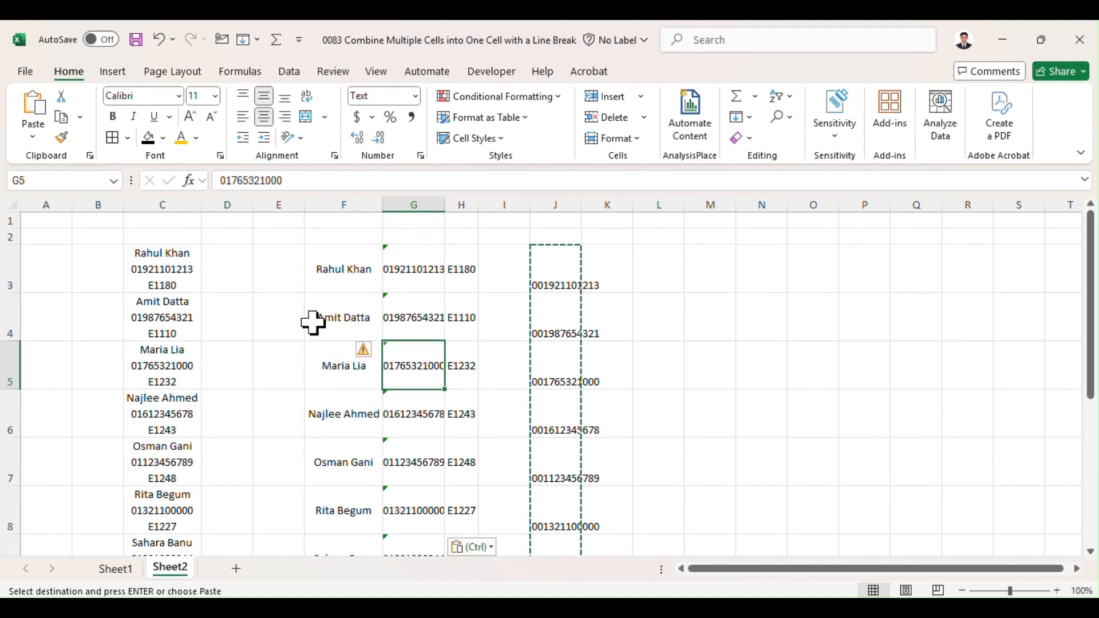
Step: Switch to Sheet1 and view the original employee table and its combined cells from the first row
click(117, 568)
click(286, 395)
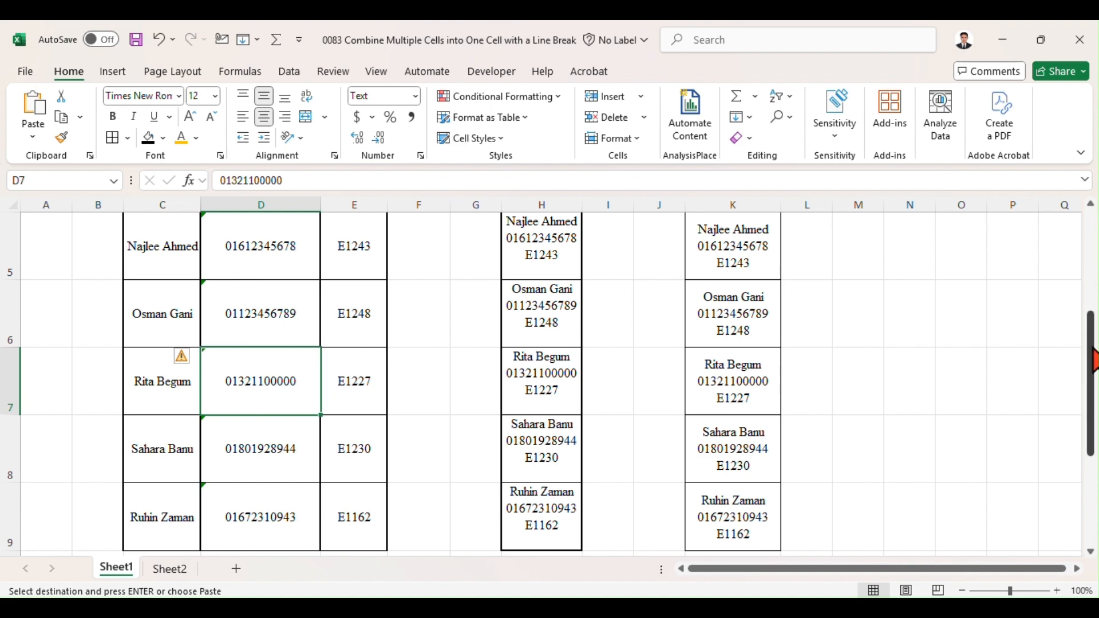
drag(1091, 447, 1091, 346)
click(430, 285)
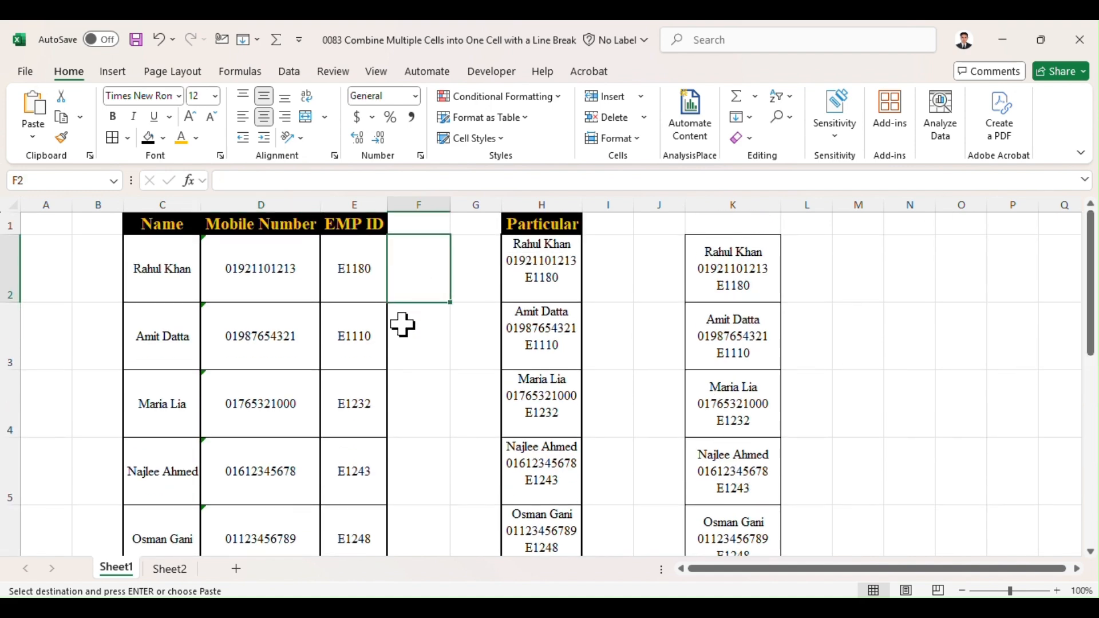